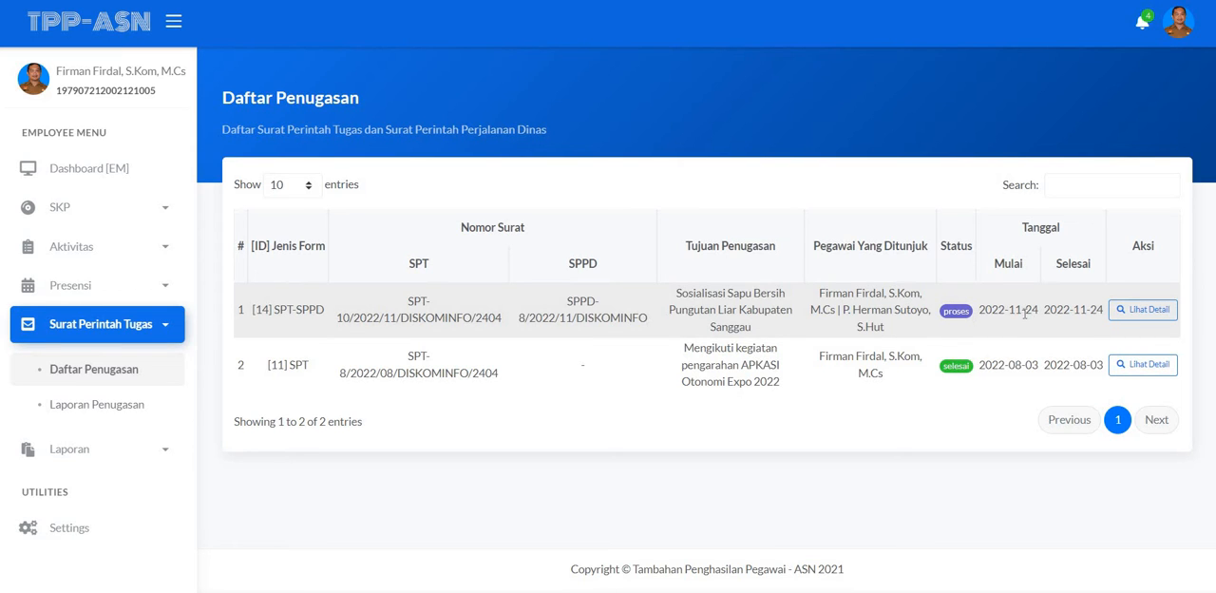
Step: Open the details of the SPT-SPPD assignment for Sosialisasi Sapu Bersih Pungutan Liar and review its purpose, date, place and budget fields
{"action": "left_click", "coordinate": [1145, 313]}
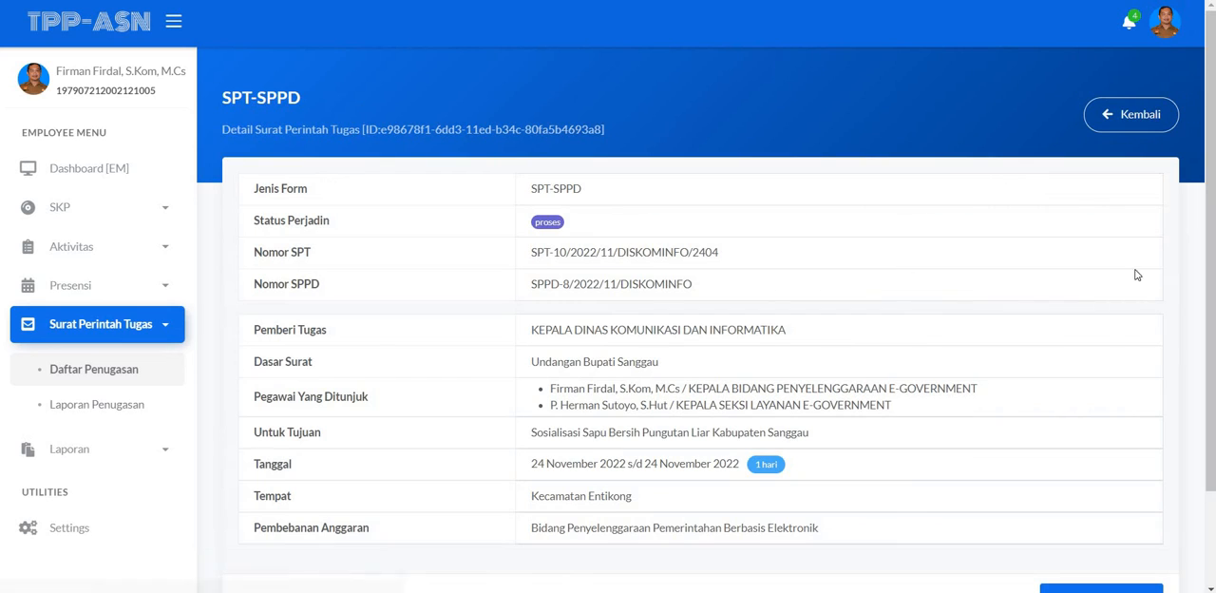
{"action": "scroll", "coordinate": [1083, 258], "scroll_direction": "down", "scroll_amount": 2}
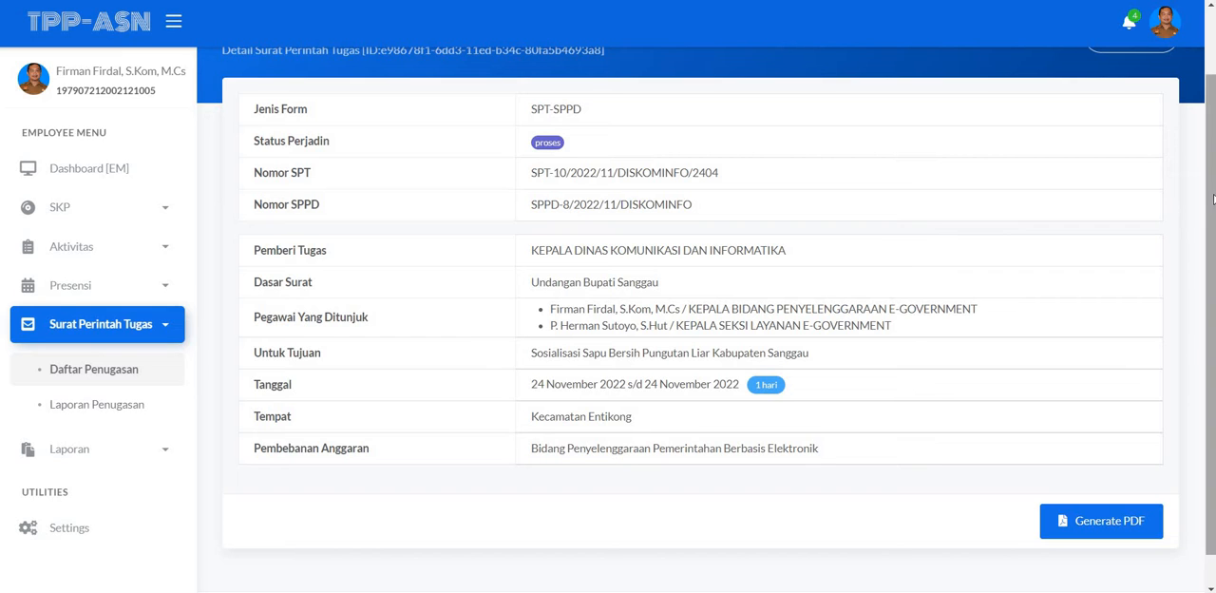
{"action": "scroll", "coordinate": [1212, 197], "scroll_direction": "up", "scroll_amount": 1}
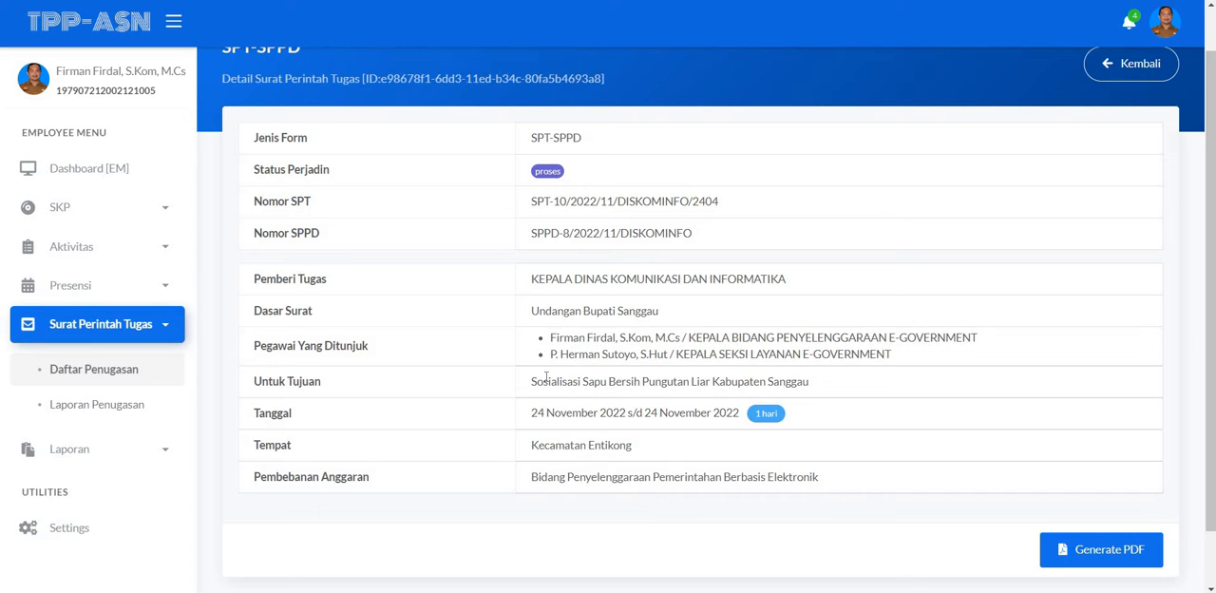
{"action": "left_click_drag", "start_coordinate": [537, 380], "coordinate": [558, 384]}
{"action": "left_click", "coordinate": [556, 410]}
{"action": "scroll", "coordinate": [543, 410], "scroll_direction": "down", "scroll_amount": 1}
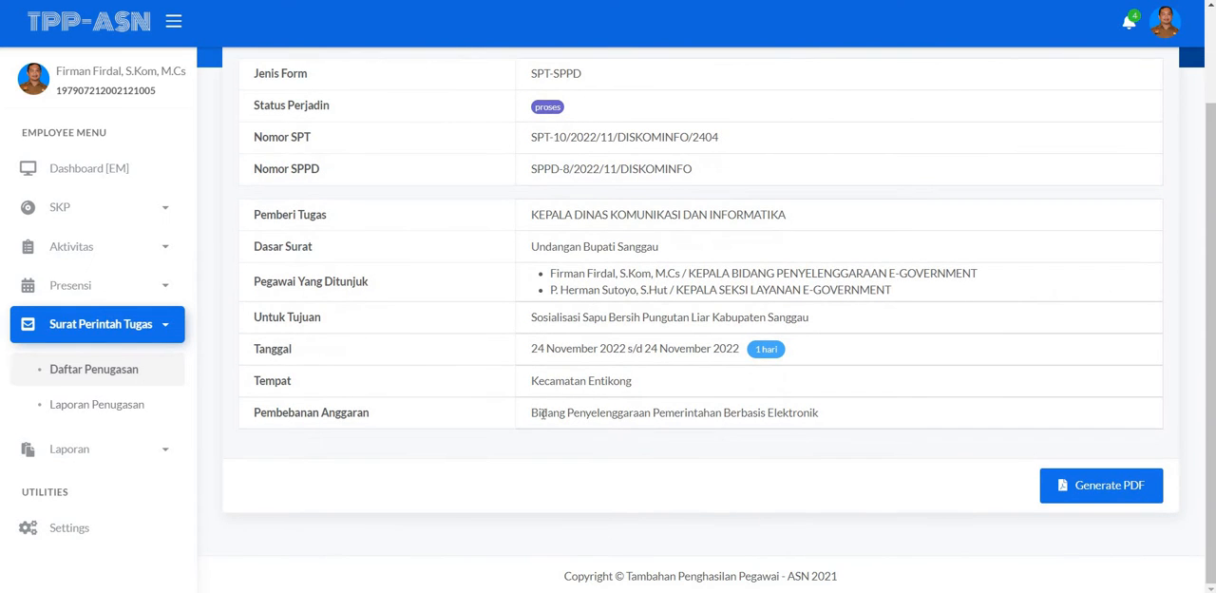
{"action": "scroll", "coordinate": [698, 371], "scroll_direction": "up", "scroll_amount": 1}
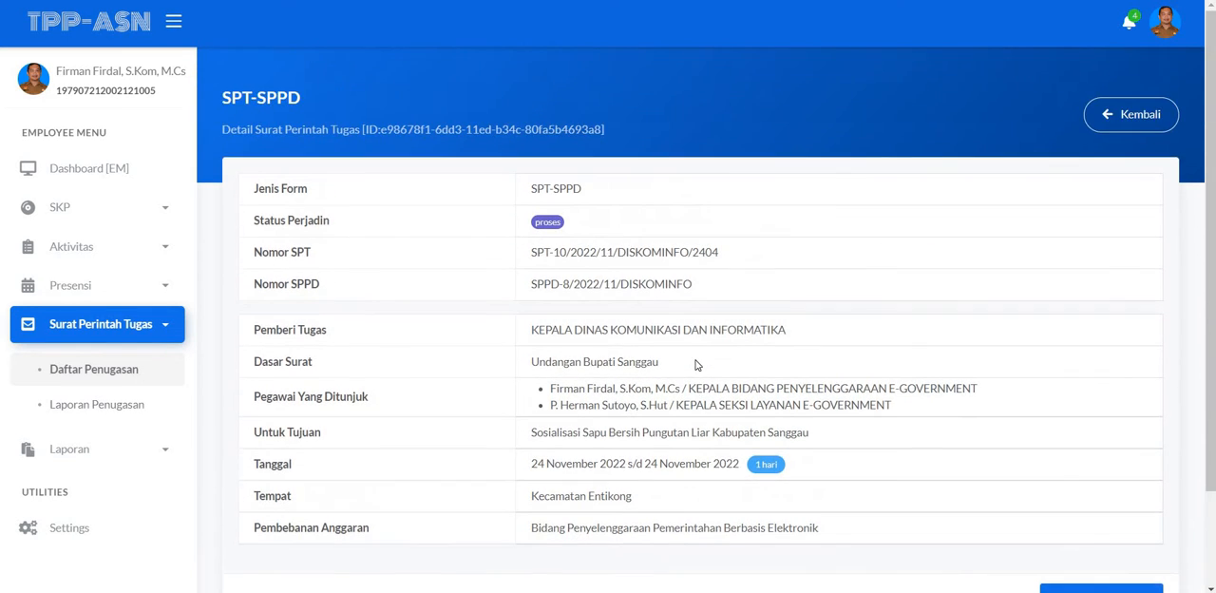
Step: Examine the assignment's travel status, SPT and SPPD letter number fields, issuing official and appointed employees
{"action": "scroll", "coordinate": [696, 361], "scroll_direction": "down", "scroll_amount": 1}
{"action": "scroll", "coordinate": [691, 358], "scroll_direction": "up", "scroll_amount": 1}
{"action": "scroll", "coordinate": [665, 152], "scroll_direction": "down", "scroll_amount": 2}
{"action": "scroll", "coordinate": [950, 133], "scroll_direction": "up", "scroll_amount": 2}
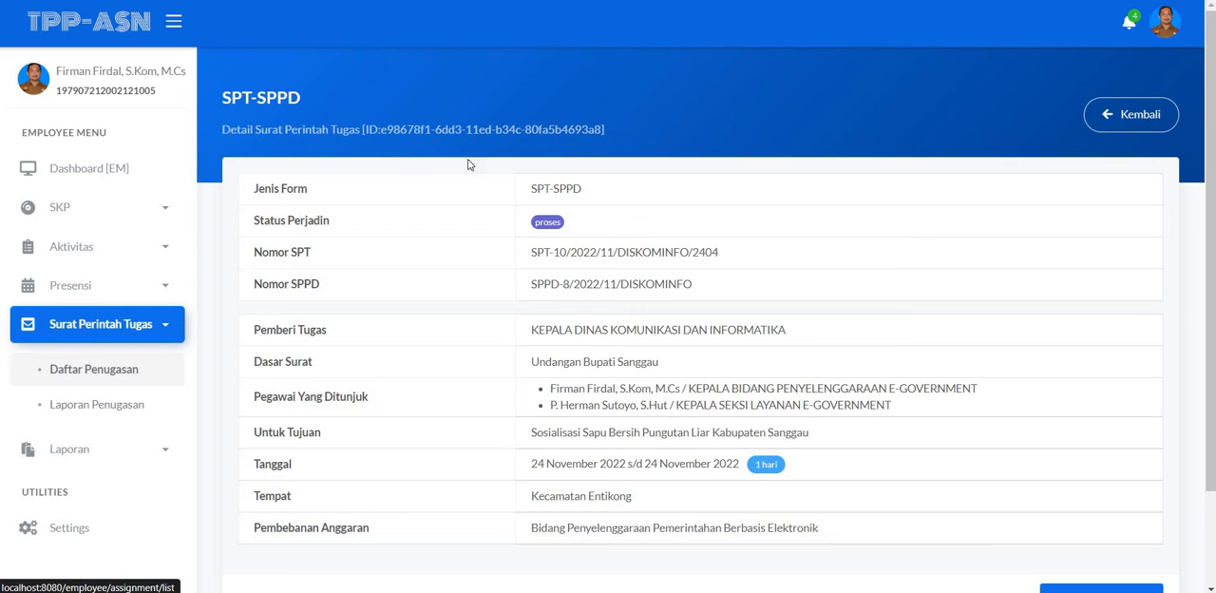
{"action": "scroll", "coordinate": [466, 169], "scroll_direction": "down", "scroll_amount": 2}
{"action": "scroll", "coordinate": [418, 180], "scroll_direction": "up", "scroll_amount": 2}
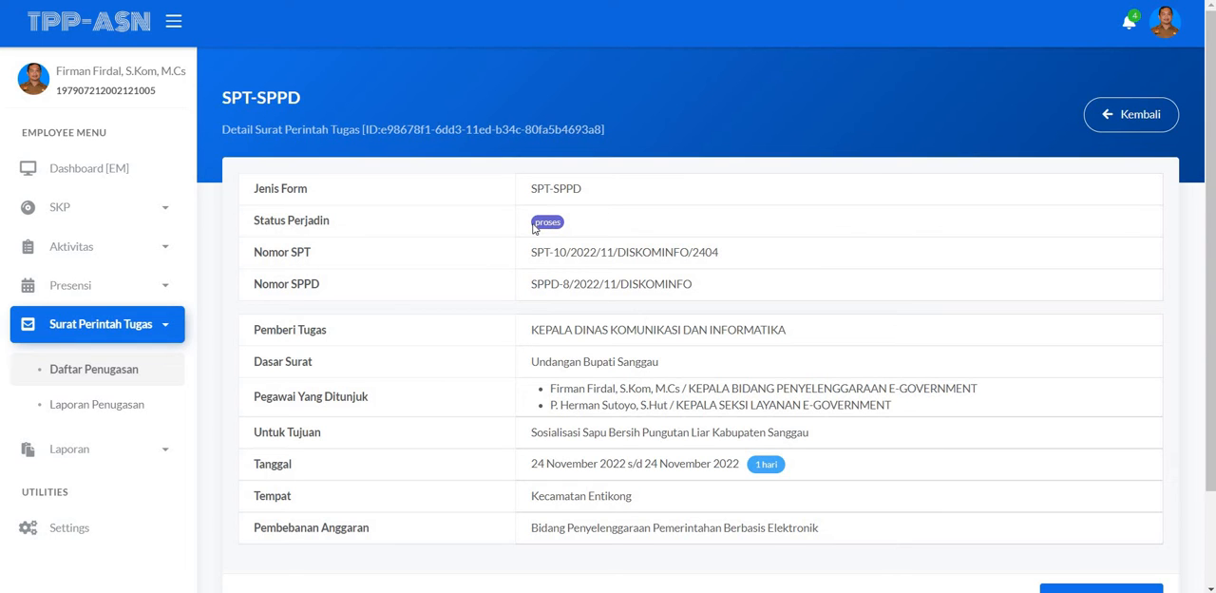
{"action": "scroll", "coordinate": [587, 227], "scroll_direction": "down", "scroll_amount": 2}
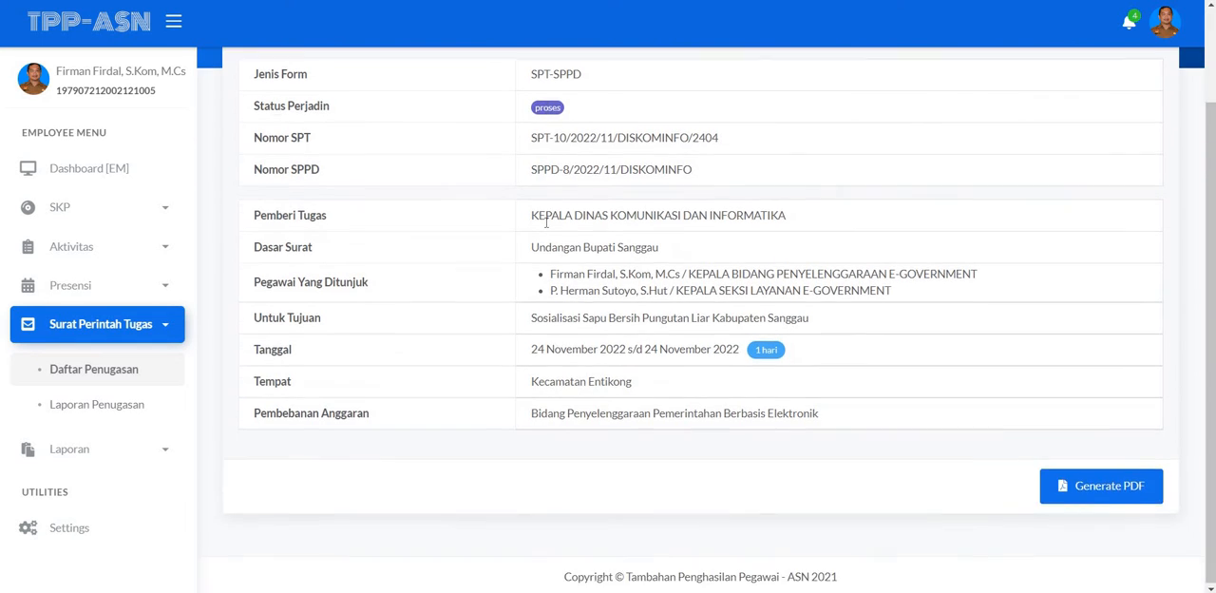
{"action": "scroll", "coordinate": [586, 227], "scroll_direction": "up", "scroll_amount": 2}
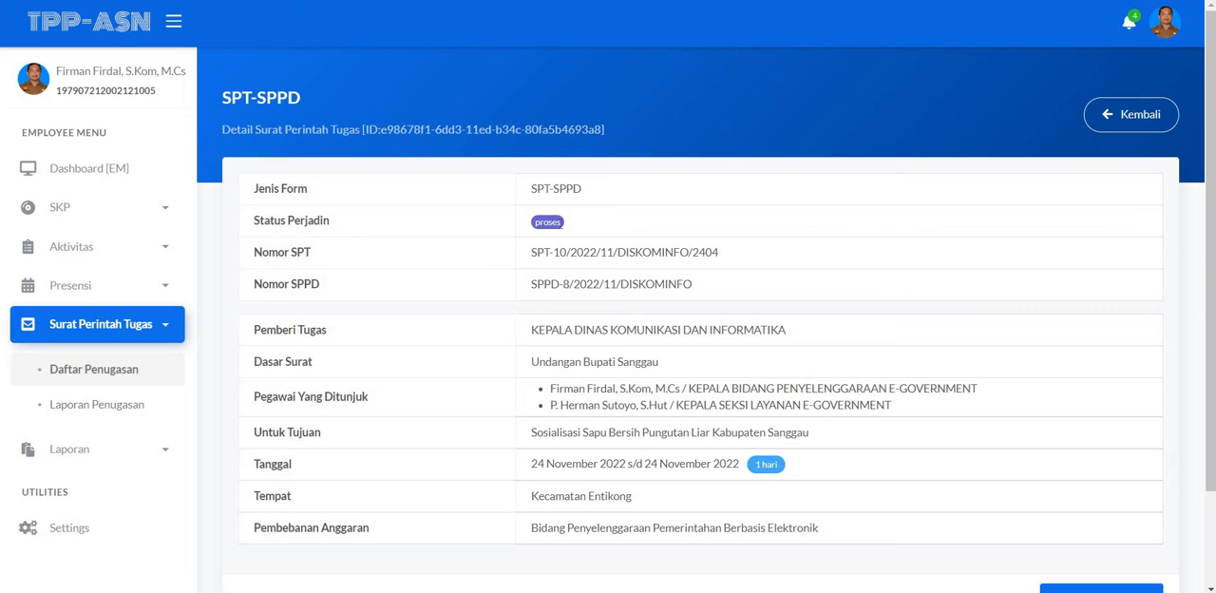
{"action": "scroll", "coordinate": [545, 223], "scroll_direction": "down", "scroll_amount": 1}
{"action": "scroll", "coordinate": [545, 222], "scroll_direction": "up", "scroll_amount": 1}
{"action": "scroll", "coordinate": [535, 229], "scroll_direction": "down", "scroll_amount": 1}
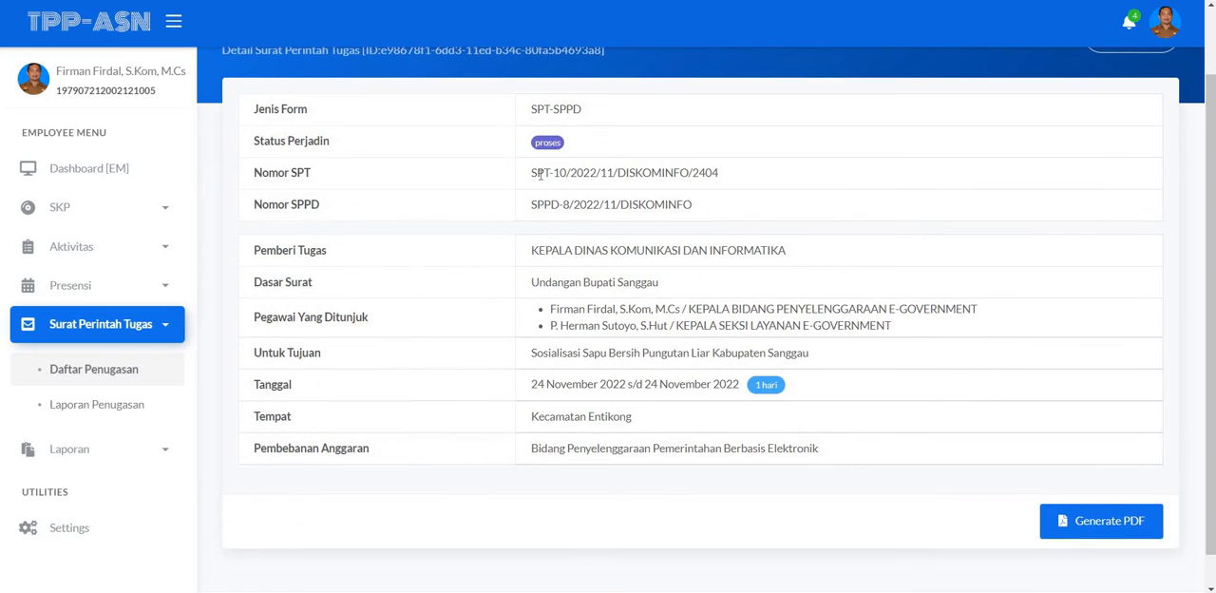
{"action": "scroll", "coordinate": [540, 190], "scroll_direction": "up", "scroll_amount": 1}
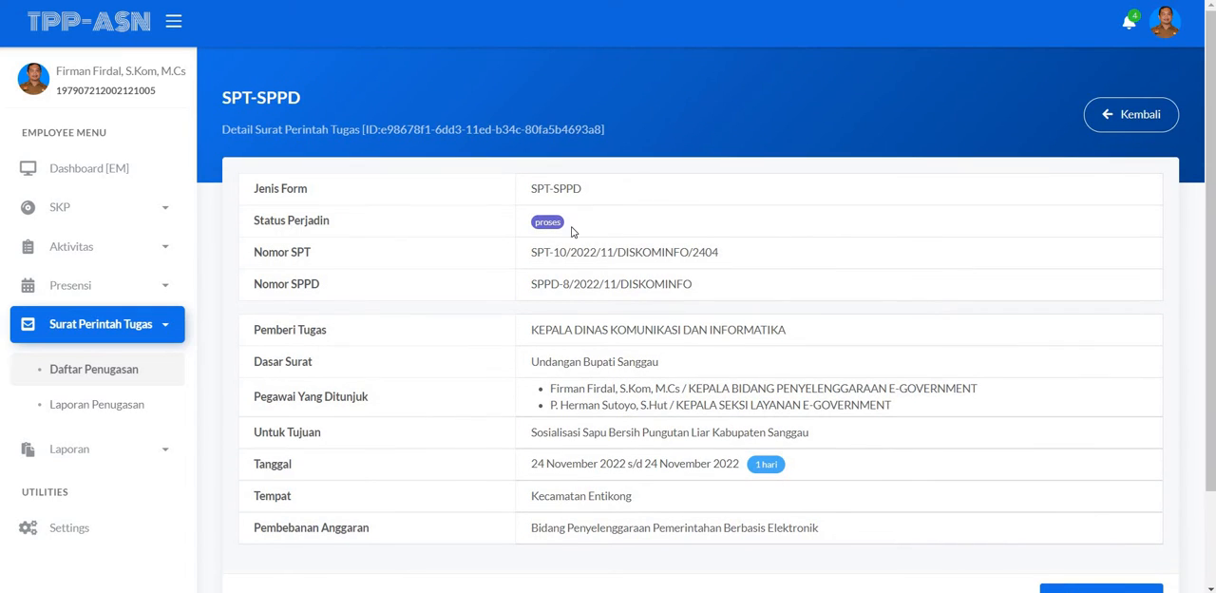
{"action": "scroll", "coordinate": [532, 215], "scroll_direction": "down", "scroll_amount": 1}
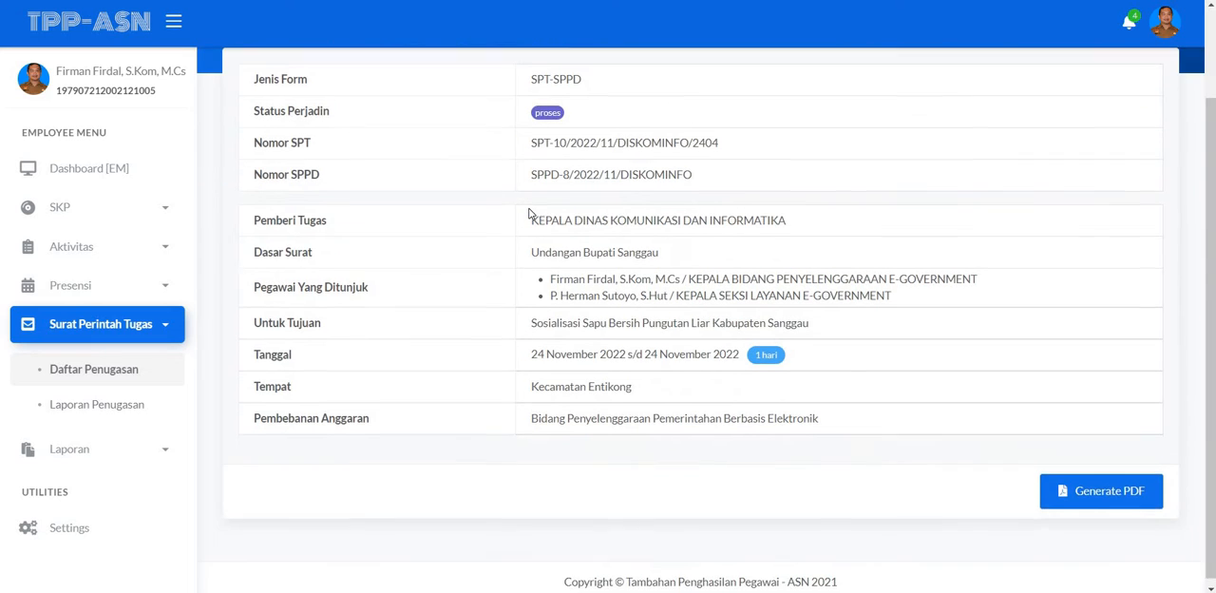
{"action": "scroll", "coordinate": [529, 213], "scroll_direction": "up", "scroll_amount": 1}
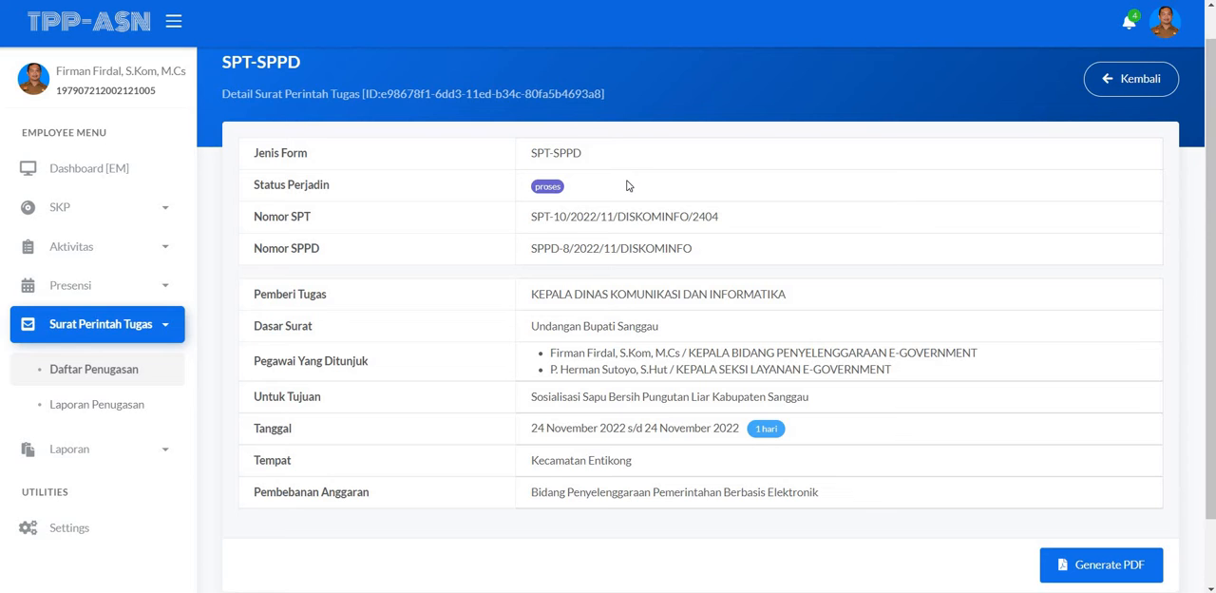
Step: Generate the PDF of the SPT-SPPD assignment letters from the assignment's detail page
{"action": "scroll", "coordinate": [628, 185], "scroll_direction": "down", "scroll_amount": 2}
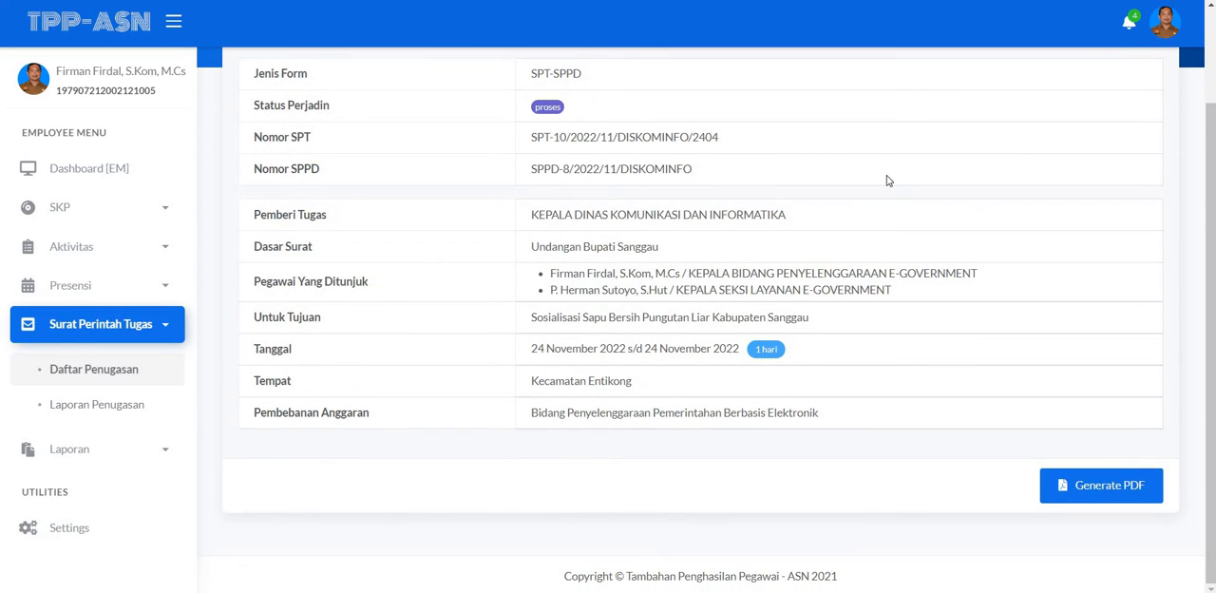
{"action": "scroll", "coordinate": [887, 181], "scroll_direction": "up", "scroll_amount": 2}
{"action": "scroll", "coordinate": [885, 180], "scroll_direction": "down", "scroll_amount": 2}
{"action": "left_click", "coordinate": [1086, 487]}
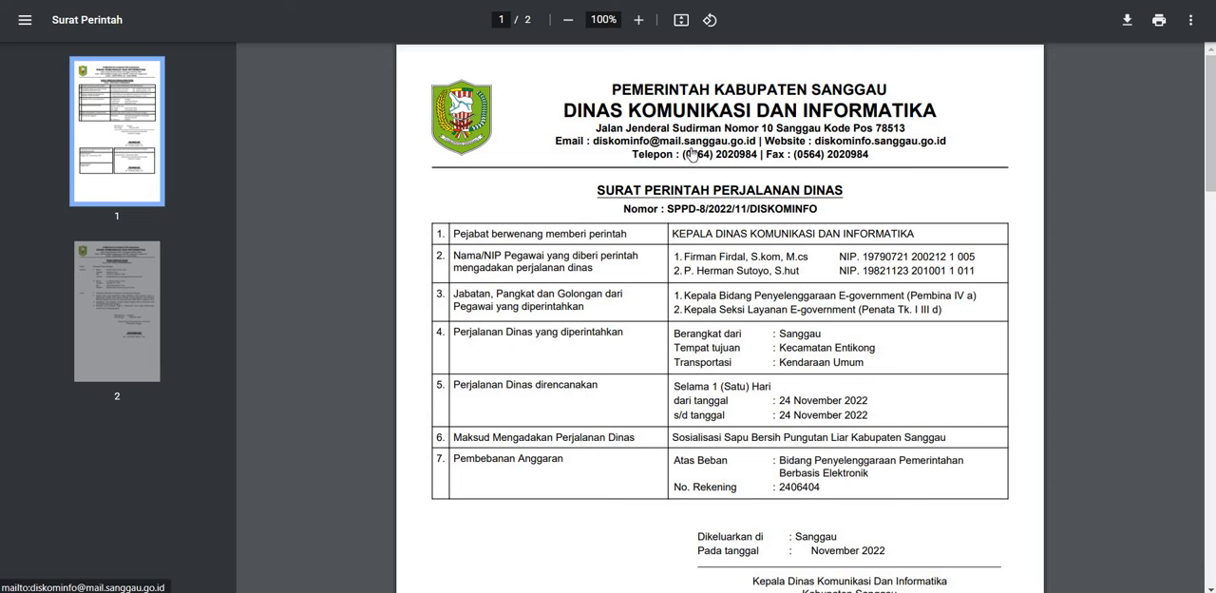
Step: Read through both pages of the generated PDF, including the Surat Perintah Tugas heading, assignees, purpose and signature block
{"action": "scroll", "coordinate": [681, 167], "scroll_direction": "down", "scroll_amount": 5}
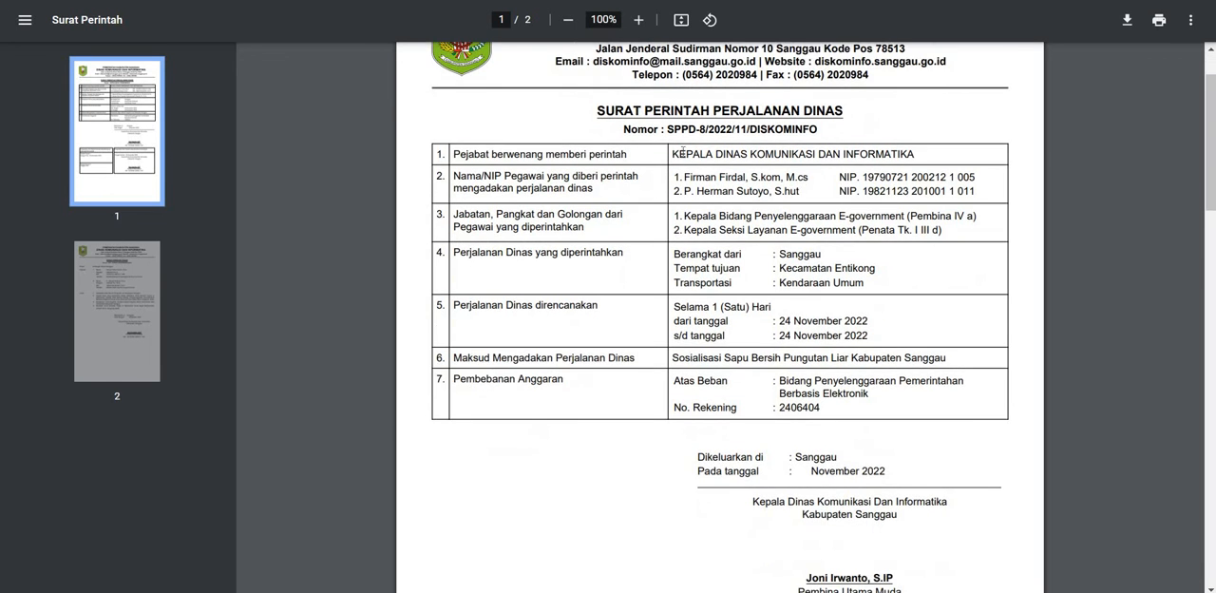
{"action": "scroll", "coordinate": [687, 144], "scroll_direction": "down", "scroll_amount": 8}
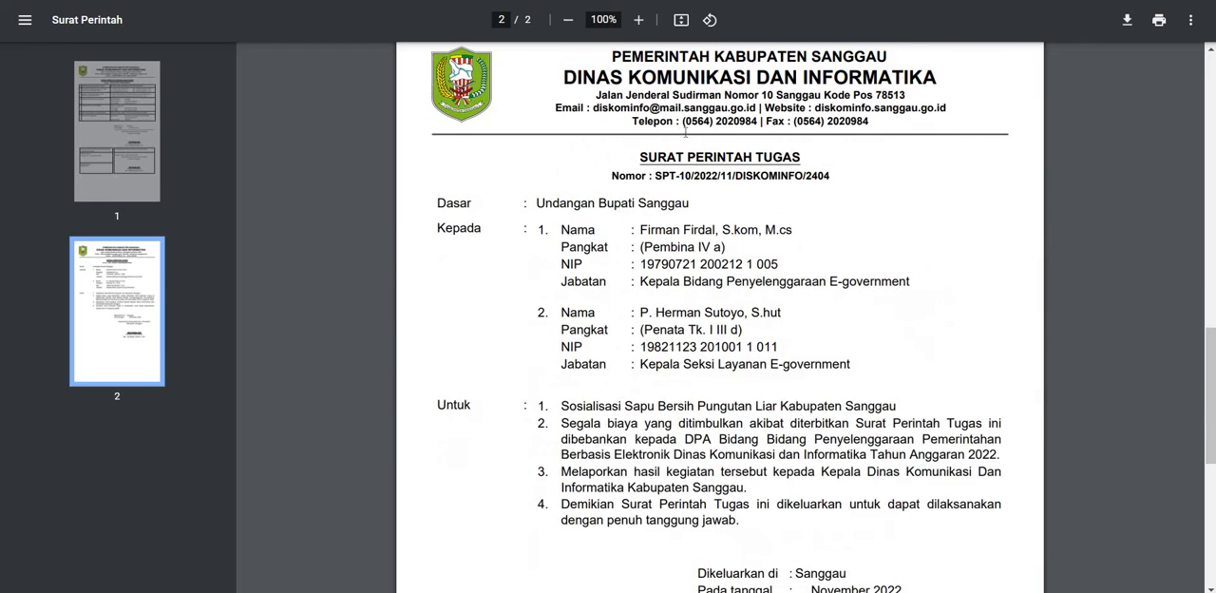
{"action": "scroll", "coordinate": [728, 197], "scroll_direction": "up", "scroll_amount": 8}
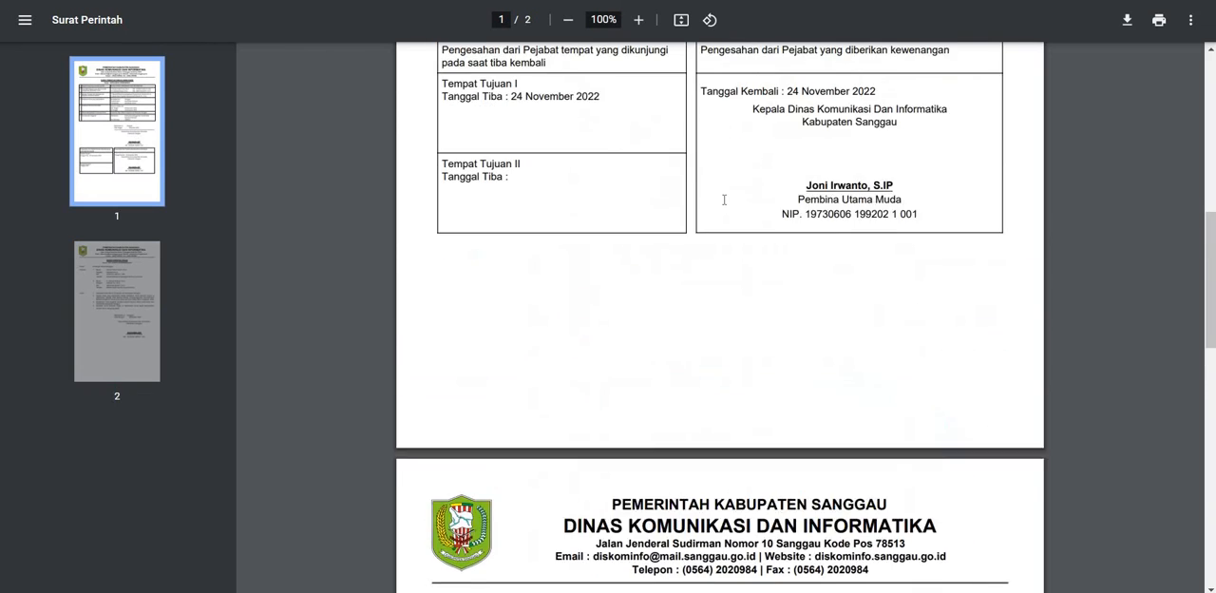
{"action": "scroll", "coordinate": [719, 212], "scroll_direction": "down", "scroll_amount": 6}
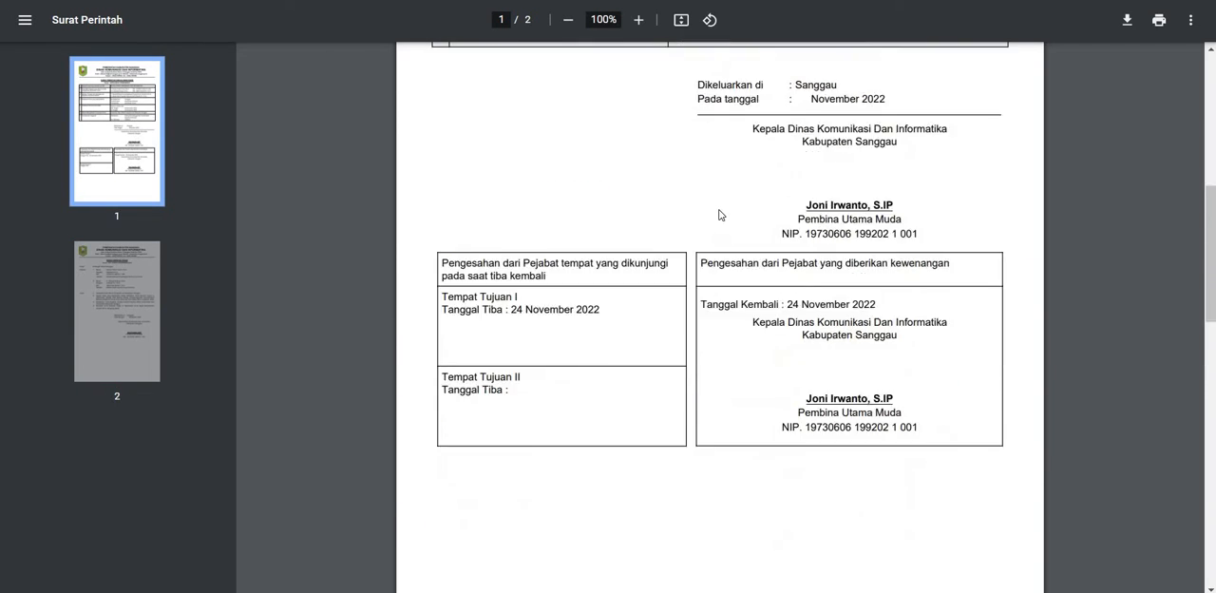
{"action": "scroll", "coordinate": [669, 300], "scroll_direction": "down", "scroll_amount": 3}
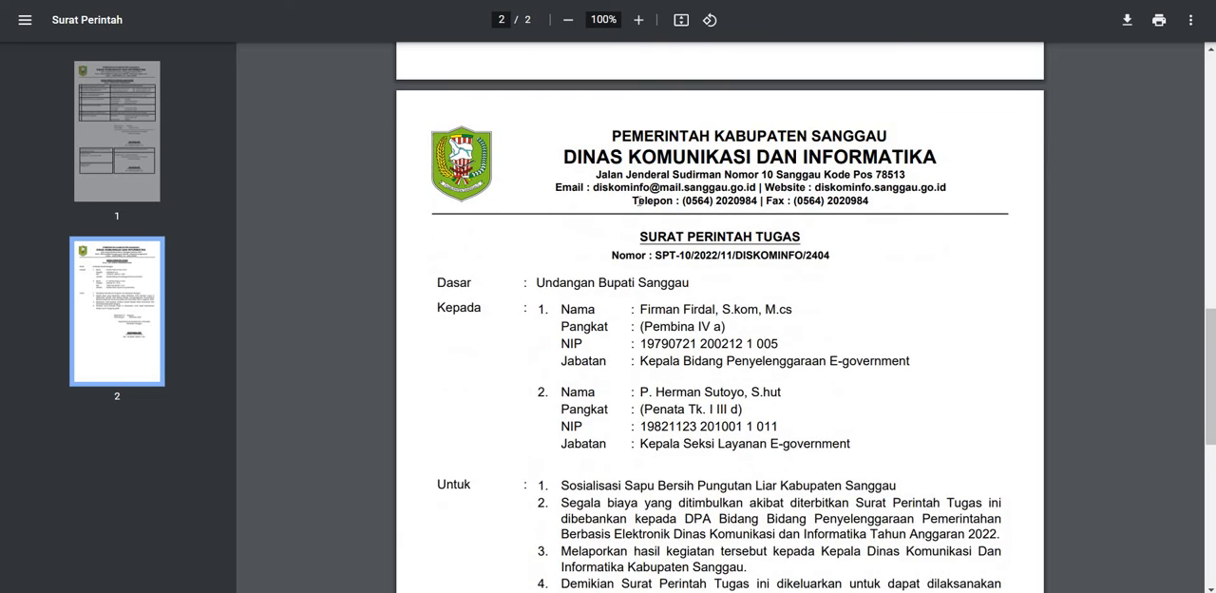
{"action": "left_click_drag", "start_coordinate": [640, 158], "coordinate": [784, 173]}
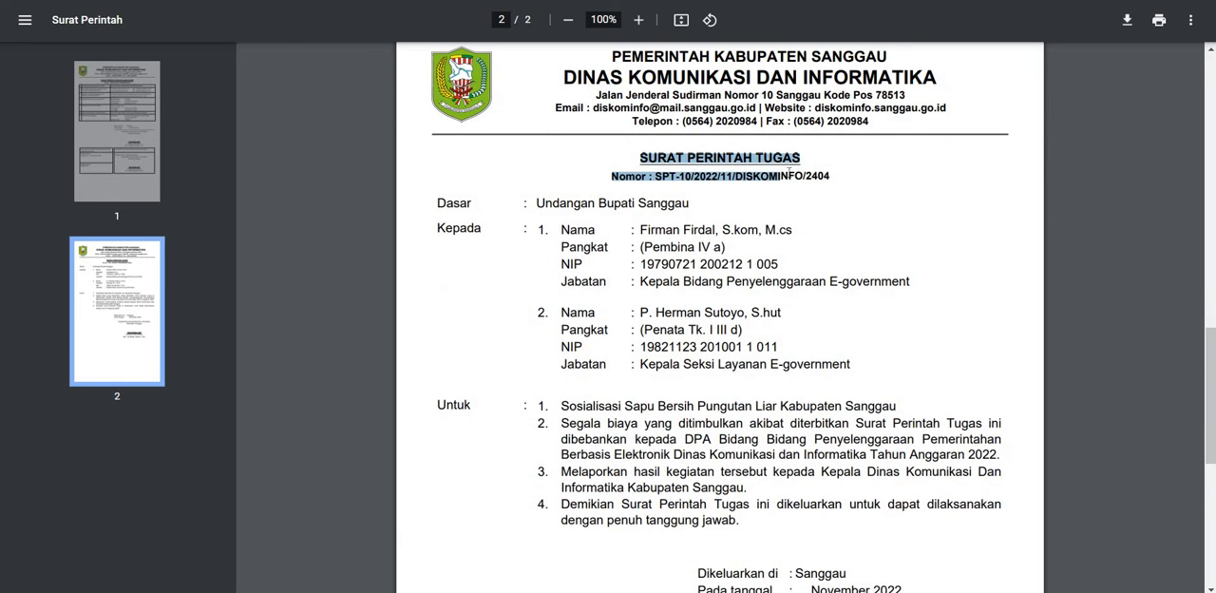
{"action": "left_click", "coordinate": [786, 173]}
{"action": "scroll", "coordinate": [786, 175], "scroll_direction": "down", "scroll_amount": 3}
{"action": "scroll", "coordinate": [784, 175], "scroll_direction": "down", "scroll_amount": 3}
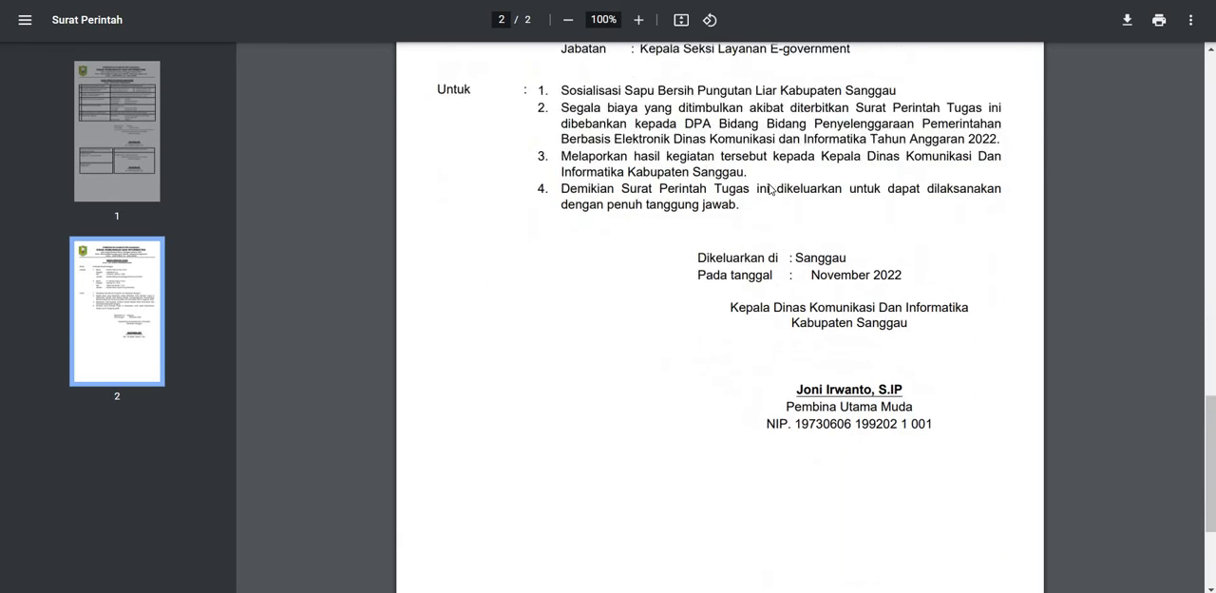
{"action": "scroll", "coordinate": [724, 209], "scroll_direction": "up", "scroll_amount": 20}
{"action": "scroll", "coordinate": [724, 209], "scroll_direction": "up", "scroll_amount": 5}
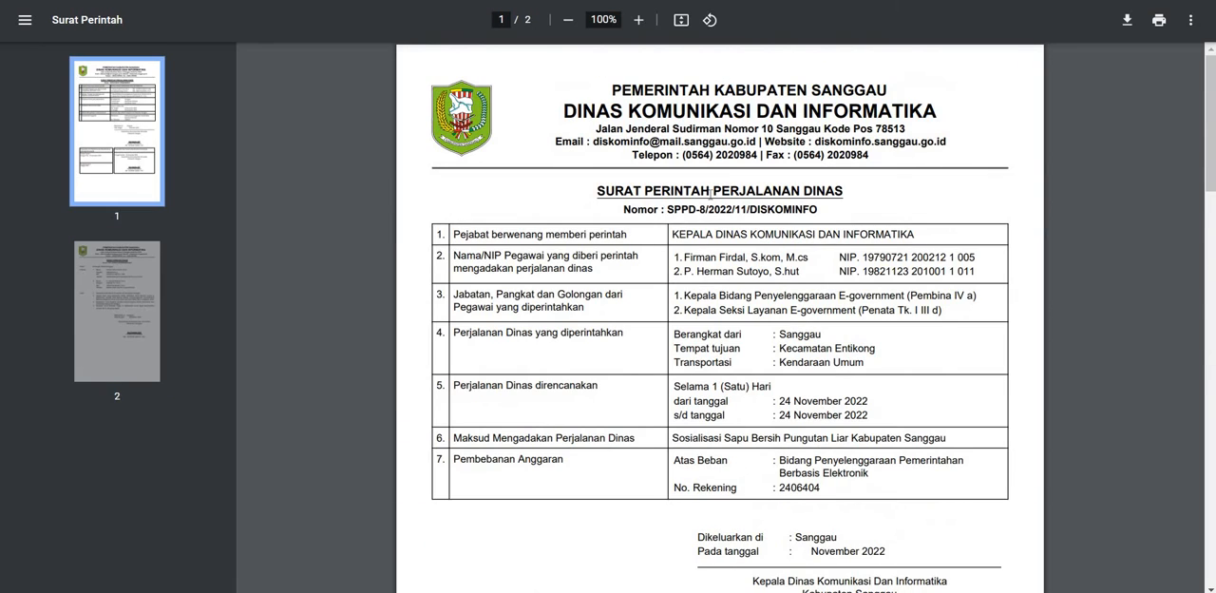
Step: Examine the Surat Perintah Perjalanan Dinas page's title, approval blocks and letterhead, comparing it with the second page
{"action": "left_click_drag", "start_coordinate": [644, 190], "coordinate": [729, 190]}
{"action": "scroll", "coordinate": [729, 190], "scroll_direction": "down", "scroll_amount": 2}
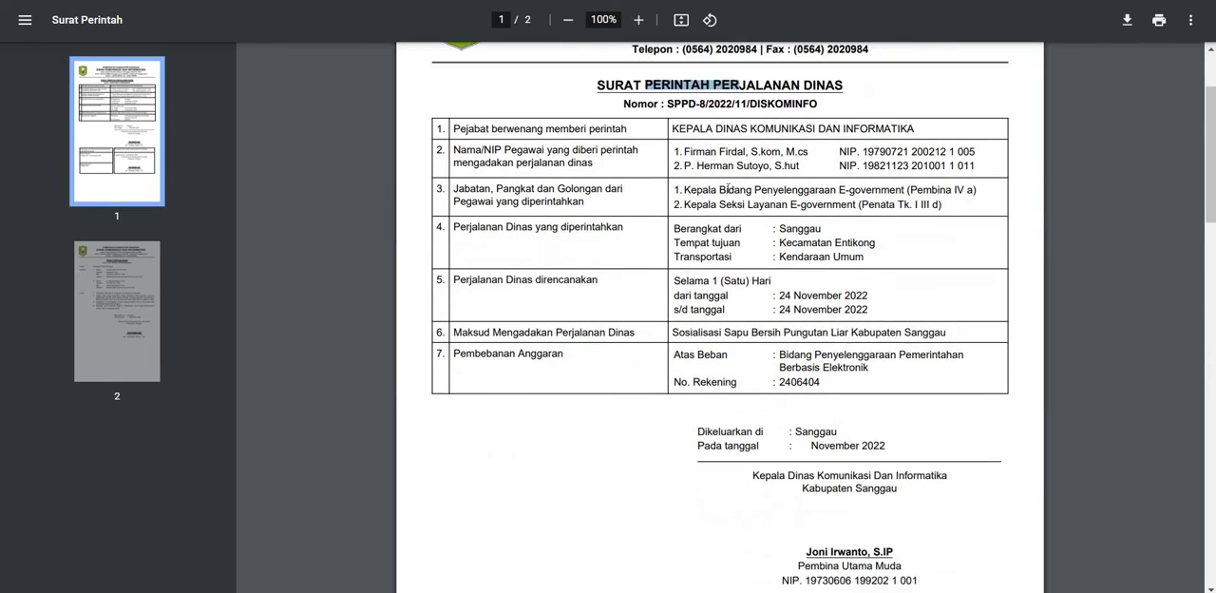
{"action": "scroll", "coordinate": [729, 190], "scroll_direction": "down", "scroll_amount": 6}
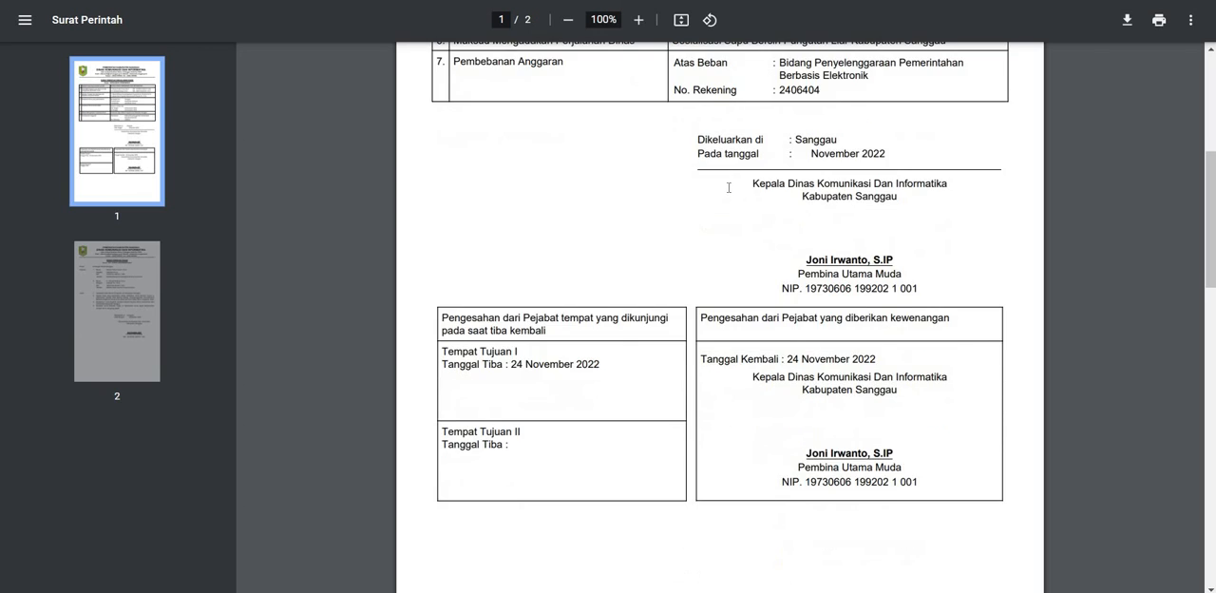
{"action": "scroll", "coordinate": [728, 187], "scroll_direction": "up", "scroll_amount": 8}
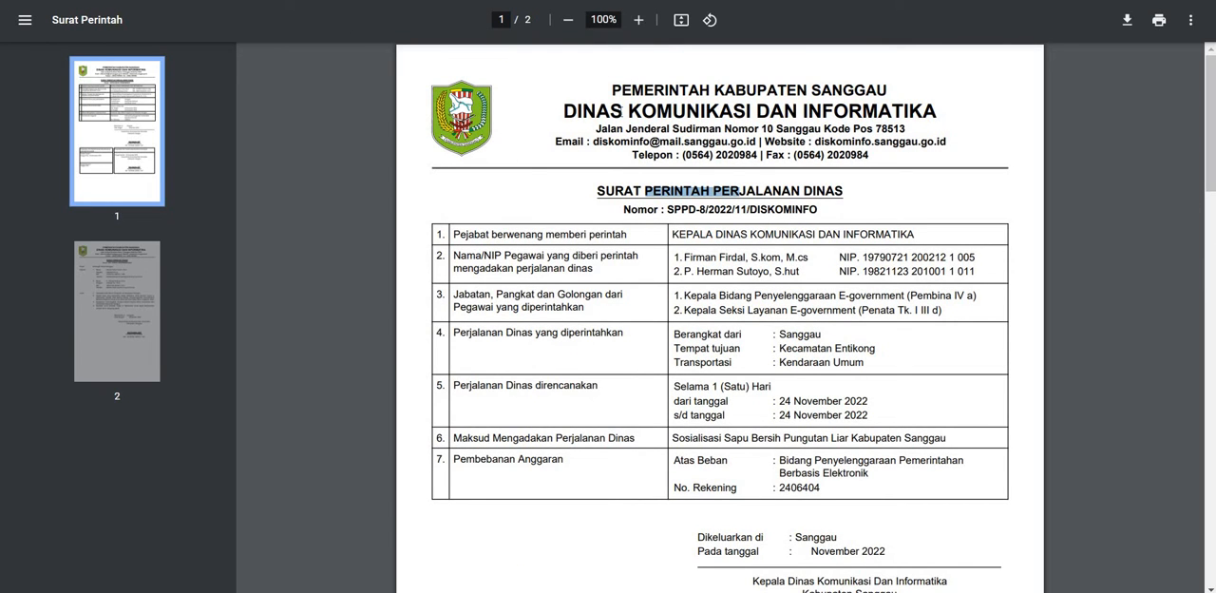
{"action": "left_click", "coordinate": [611, 88]}
{"action": "left_click_drag", "start_coordinate": [611, 88], "coordinate": [787, 90]}
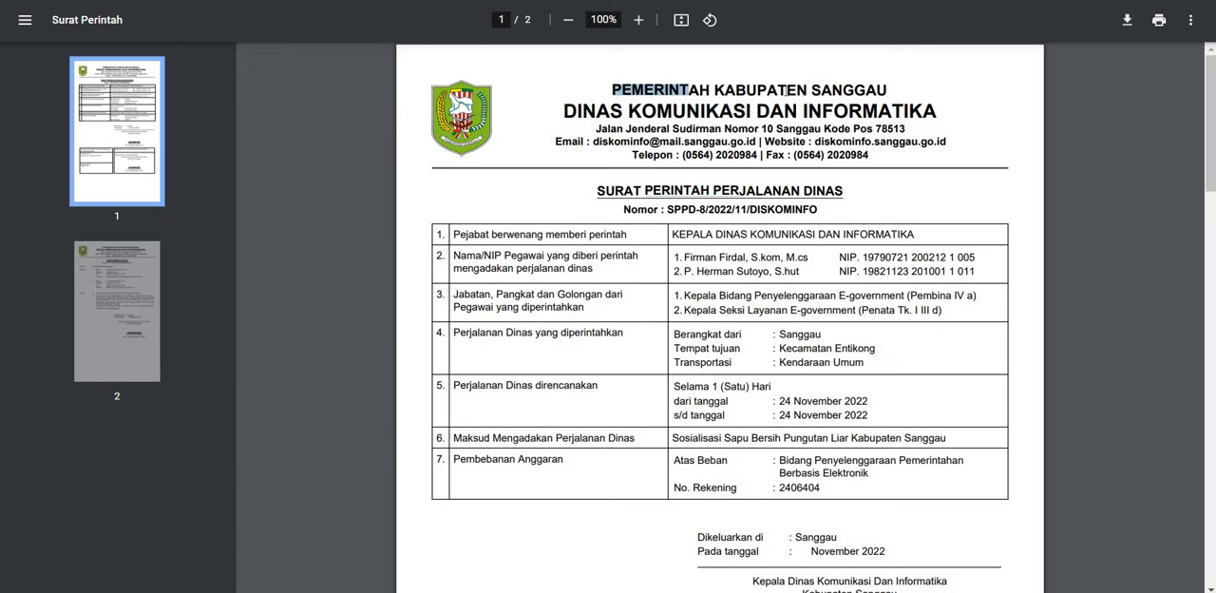
{"action": "left_click", "coordinate": [596, 99]}
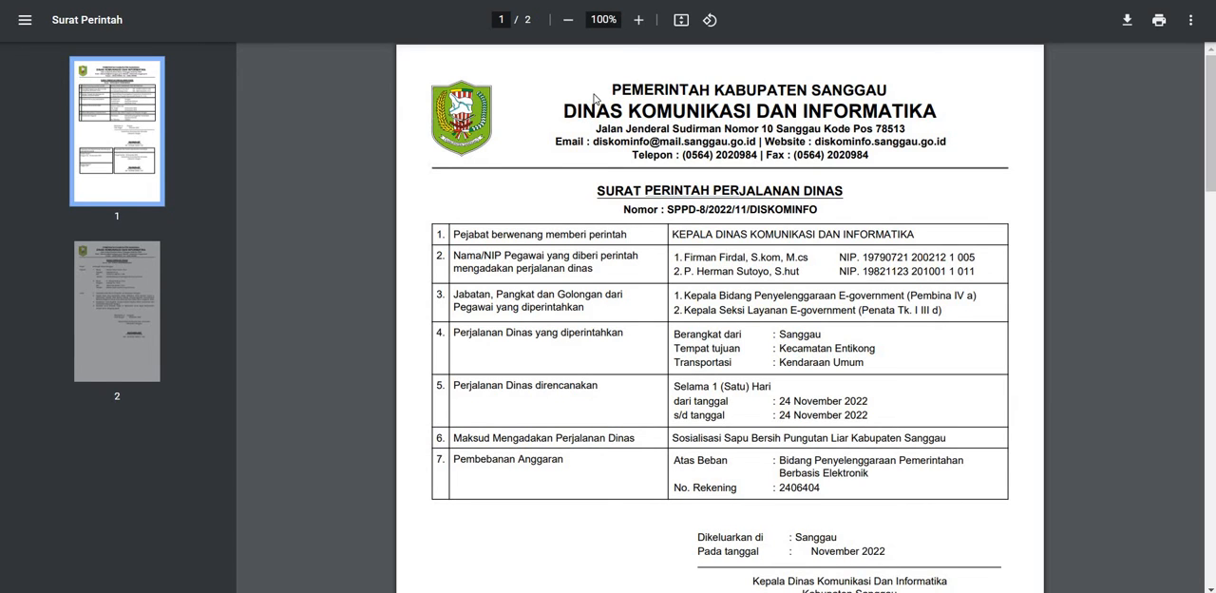
{"action": "scroll", "coordinate": [666, 116], "scroll_direction": "down", "scroll_amount": 9}
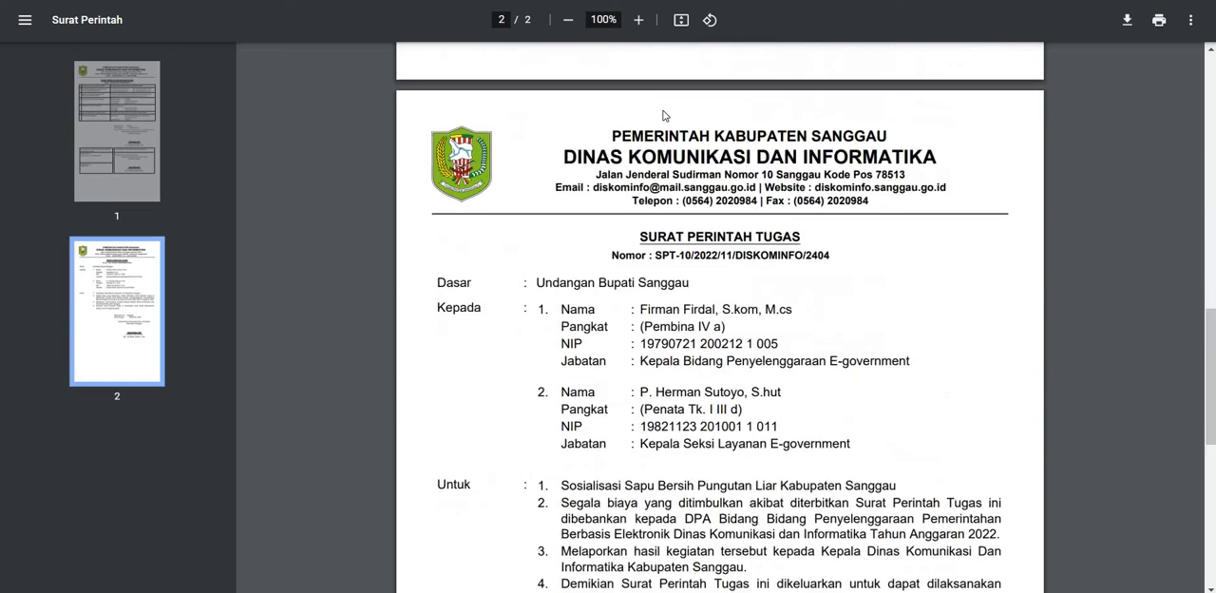
{"action": "scroll", "coordinate": [654, 146], "scroll_direction": "up", "scroll_amount": 5}
{"action": "scroll", "coordinate": [653, 147], "scroll_direction": "up", "scroll_amount": 8}
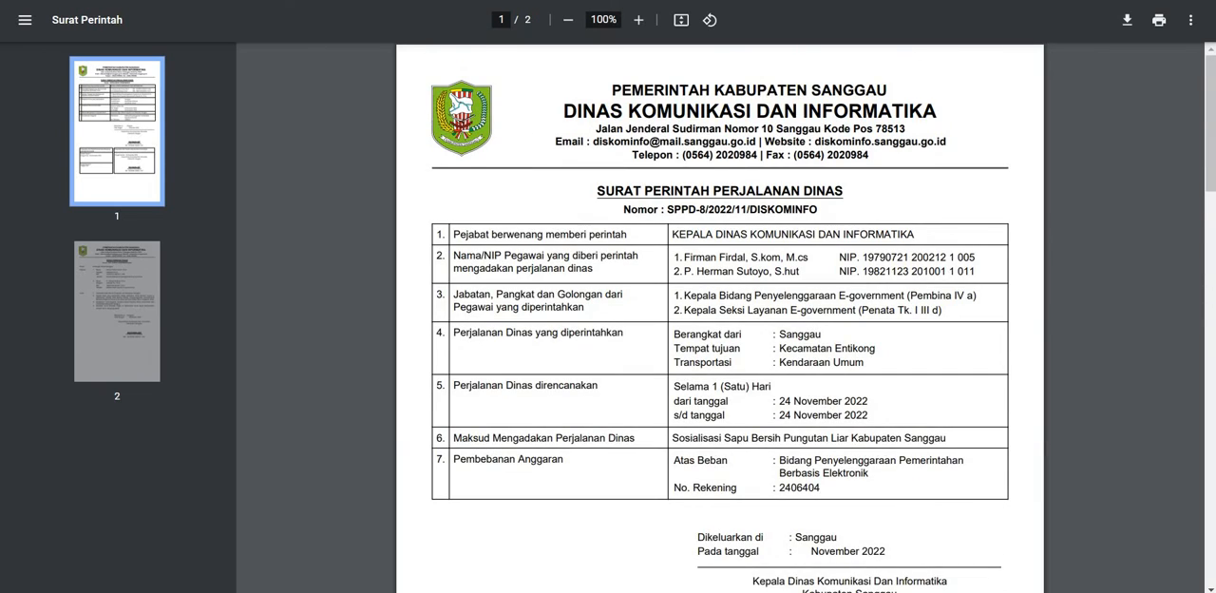
Step: Return from the PDF to the Daftar Penugasan list and open the Laporan Penugasan page
{"action": "left_click", "coordinate": [416, 0]}
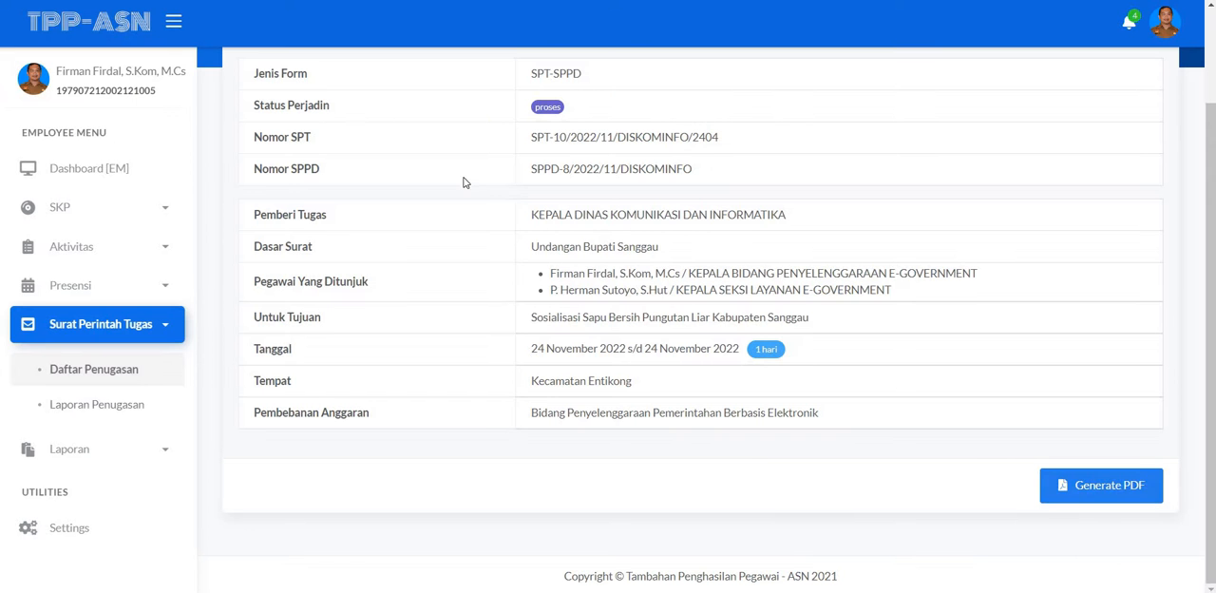
{"action": "scroll", "coordinate": [479, 200], "scroll_direction": "up", "scroll_amount": 2}
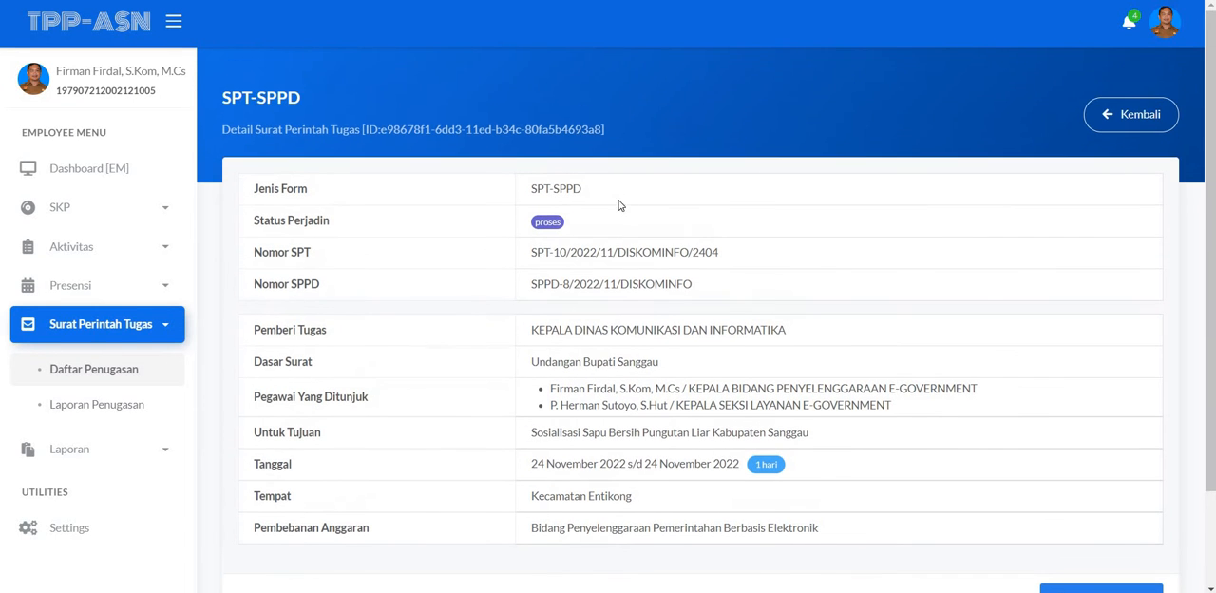
{"action": "left_click", "coordinate": [1102, 122]}
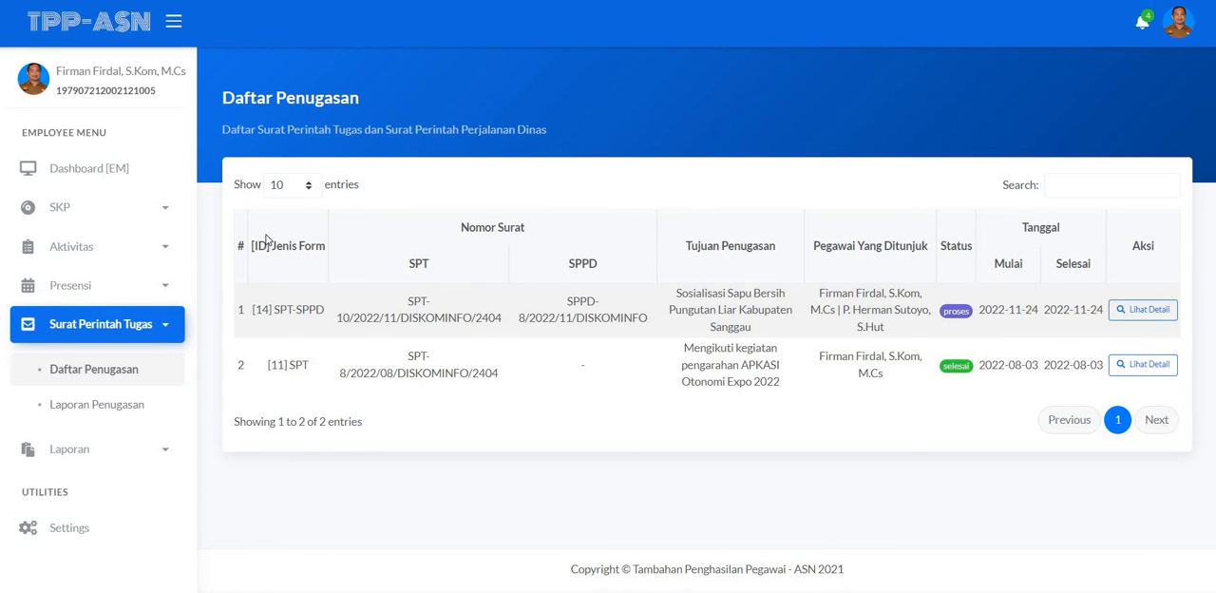
{"action": "left_click", "coordinate": [110, 409]}
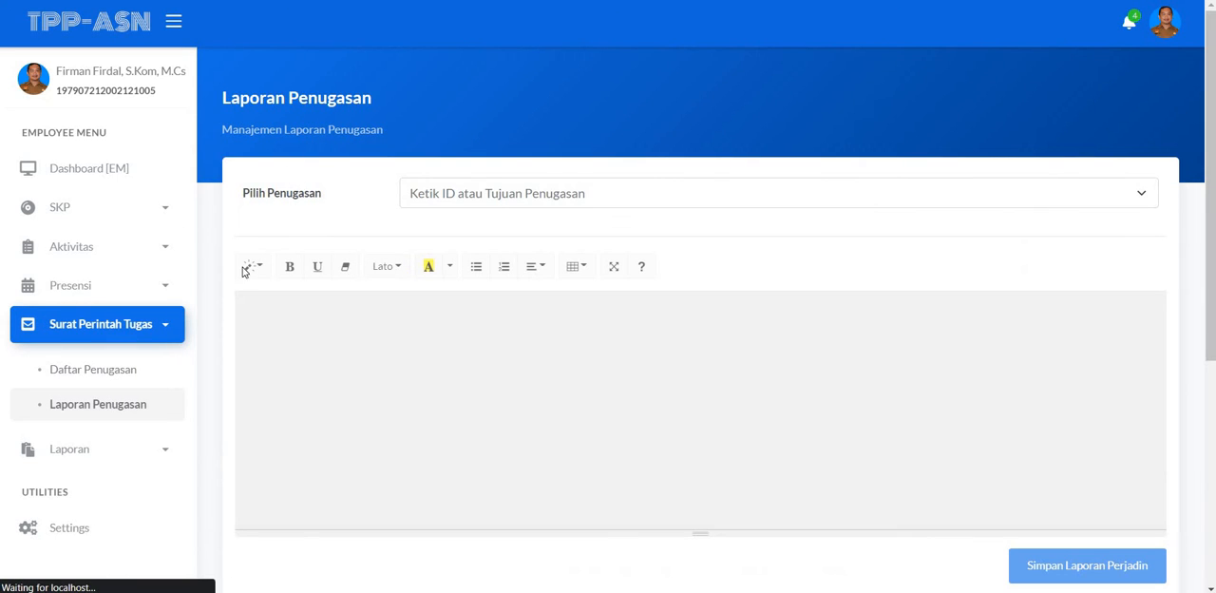
{"action": "scroll", "coordinate": [326, 281], "scroll_direction": "down", "scroll_amount": 1}
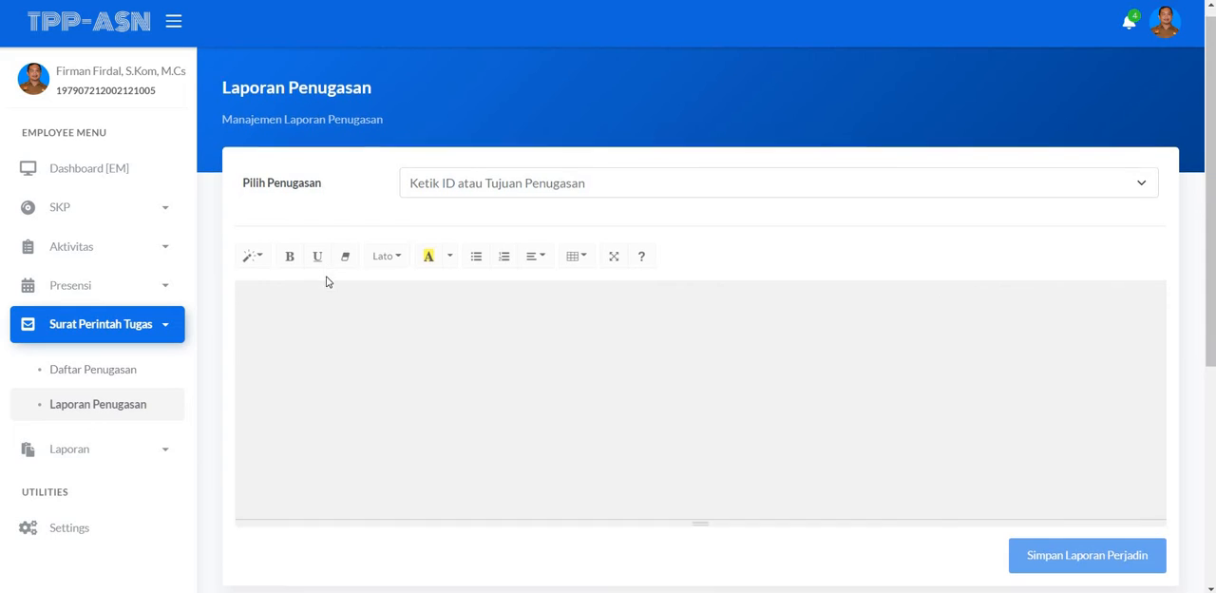
Step: Look over the report page and print the existing report for the APKASI Otonomi Expo 2022 assignment from Daftar Laporan Penugasan
{"action": "scroll", "coordinate": [347, 274], "scroll_direction": "down", "scroll_amount": 2}
{"action": "scroll", "coordinate": [349, 271], "scroll_direction": "down", "scroll_amount": 1}
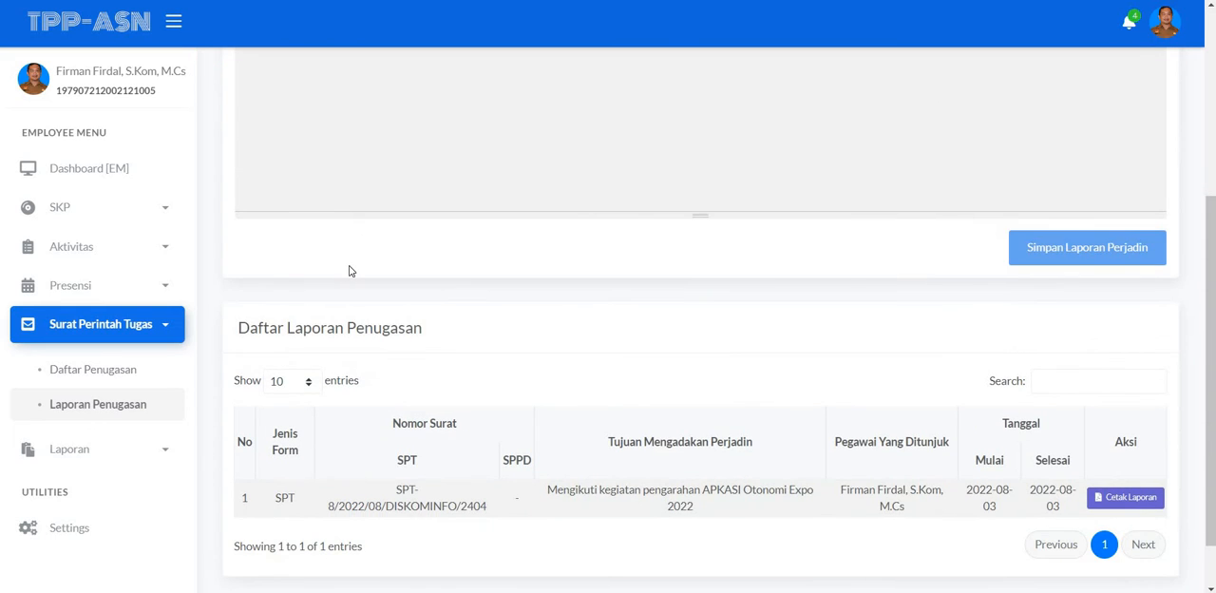
{"action": "scroll", "coordinate": [349, 270], "scroll_direction": "up", "scroll_amount": 4}
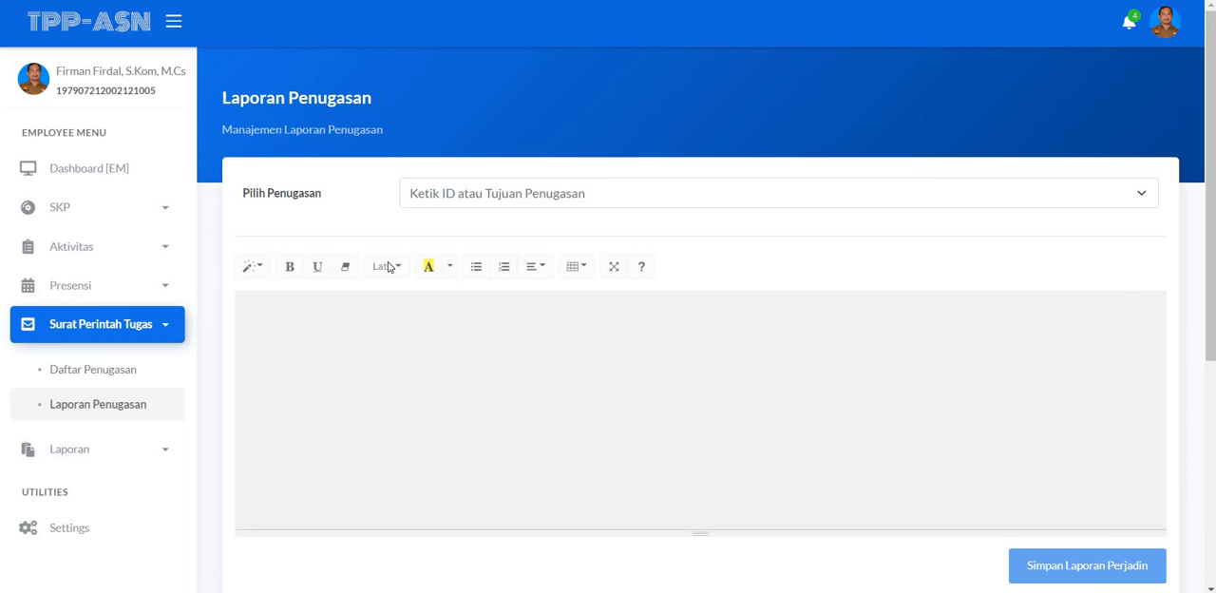
{"action": "scroll", "coordinate": [388, 267], "scroll_direction": "down", "scroll_amount": 4}
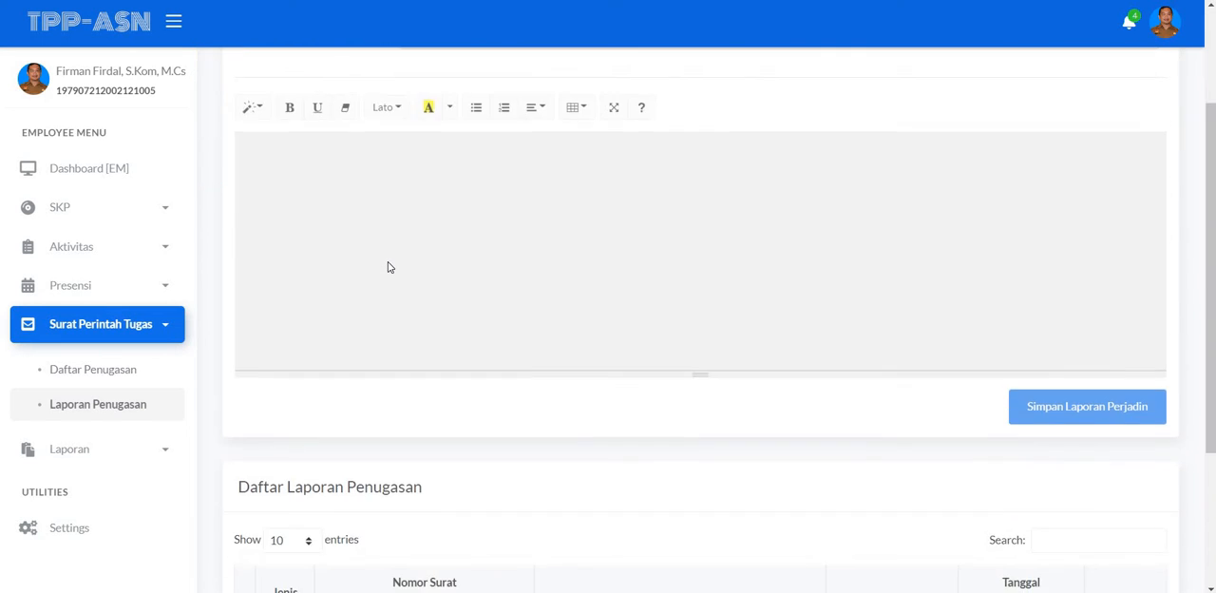
{"action": "scroll", "coordinate": [289, 264], "scroll_direction": "down", "scroll_amount": 1}
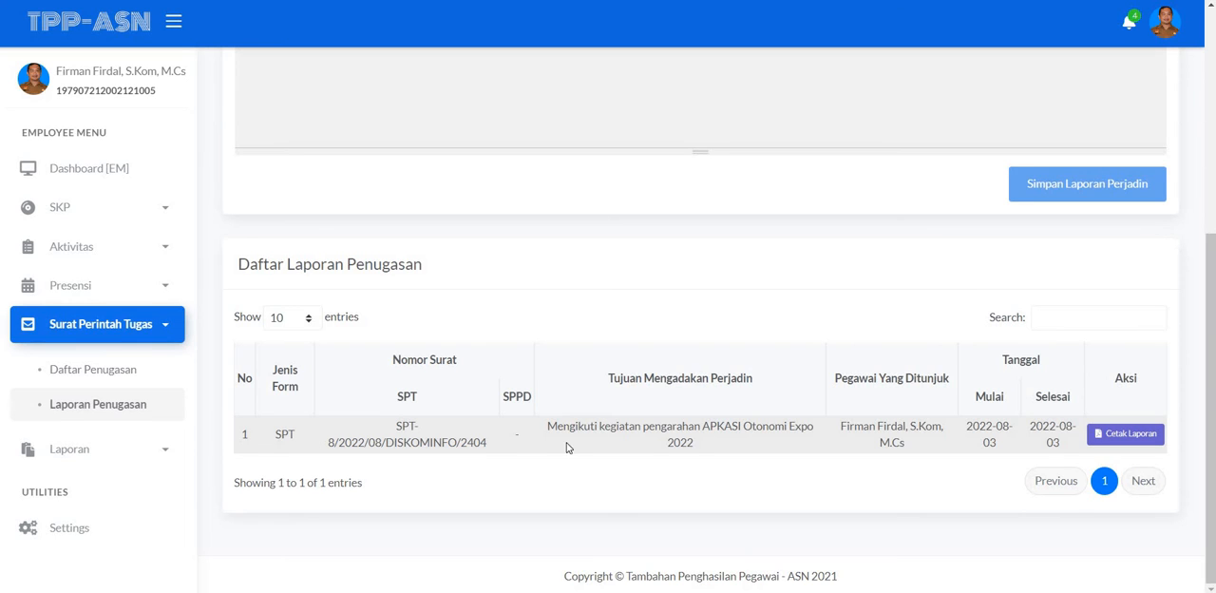
{"action": "double_click", "coordinate": [906, 431]}
{"action": "left_click", "coordinate": [942, 438]}
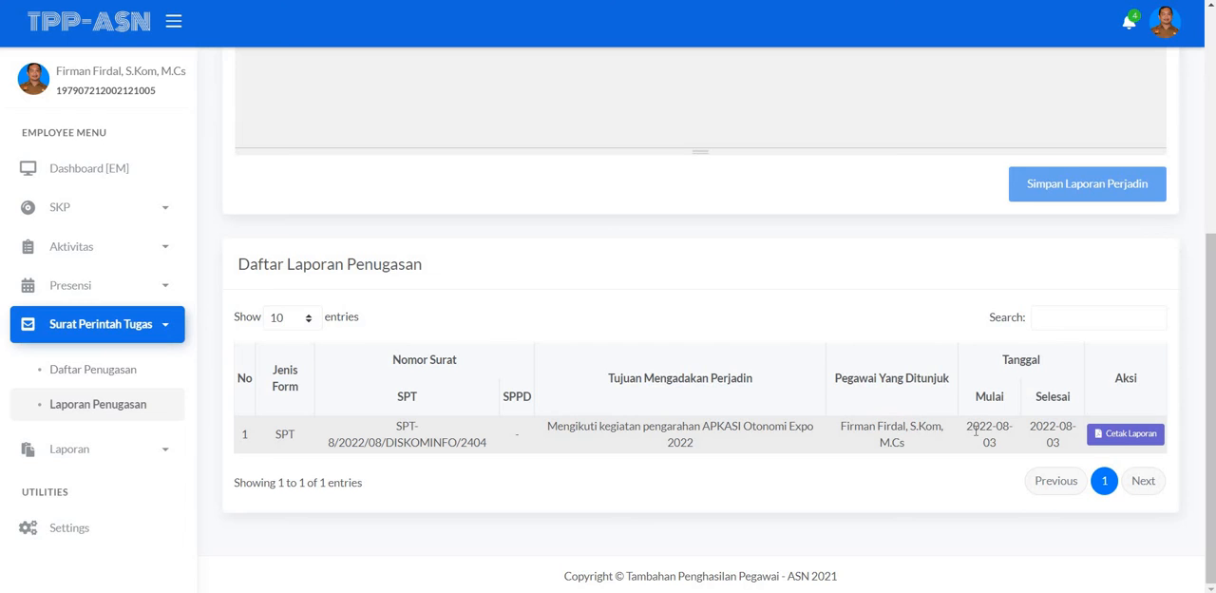
{"action": "left_click", "coordinate": [1125, 435]}
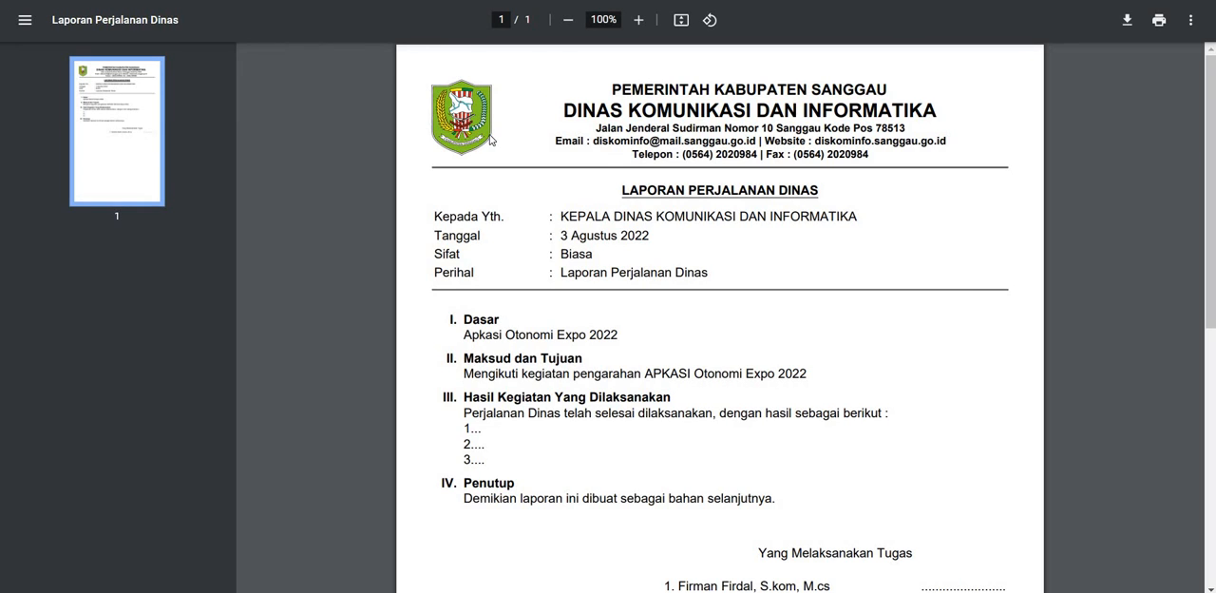
Step: Read through the Laporan Perjalanan Dinas PDF from letterhead to signature block and return to the report form
{"action": "scroll", "coordinate": [548, 140], "scroll_direction": "down", "scroll_amount": 2}
{"action": "scroll", "coordinate": [548, 140], "scroll_direction": "down", "scroll_amount": 2}
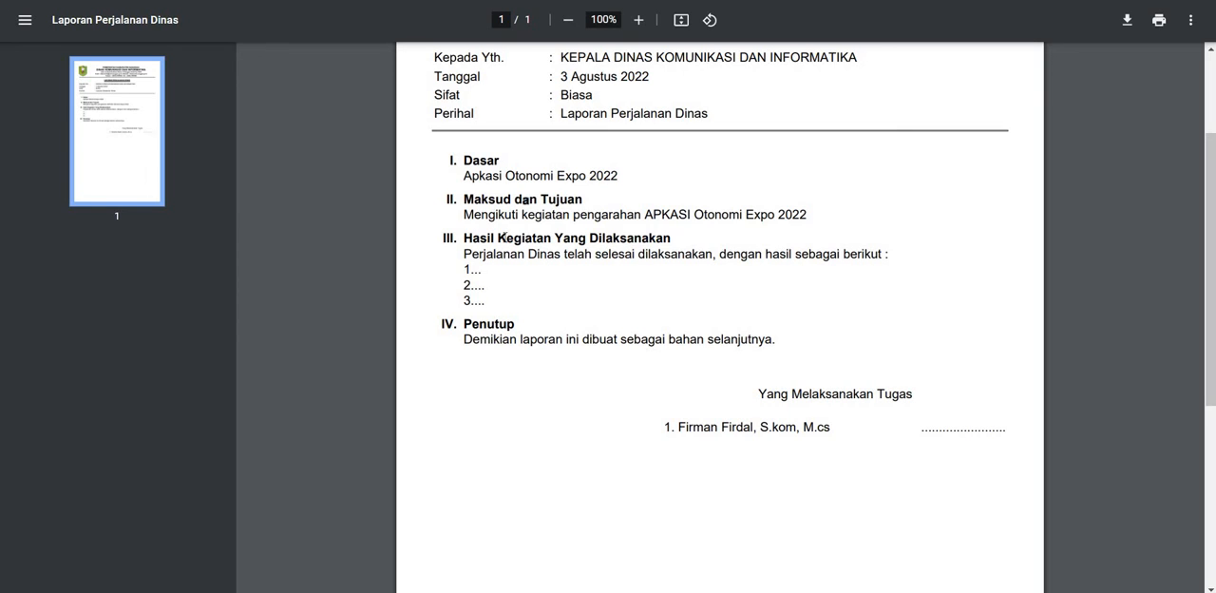
{"action": "scroll", "coordinate": [500, 238], "scroll_direction": "down", "scroll_amount": 2}
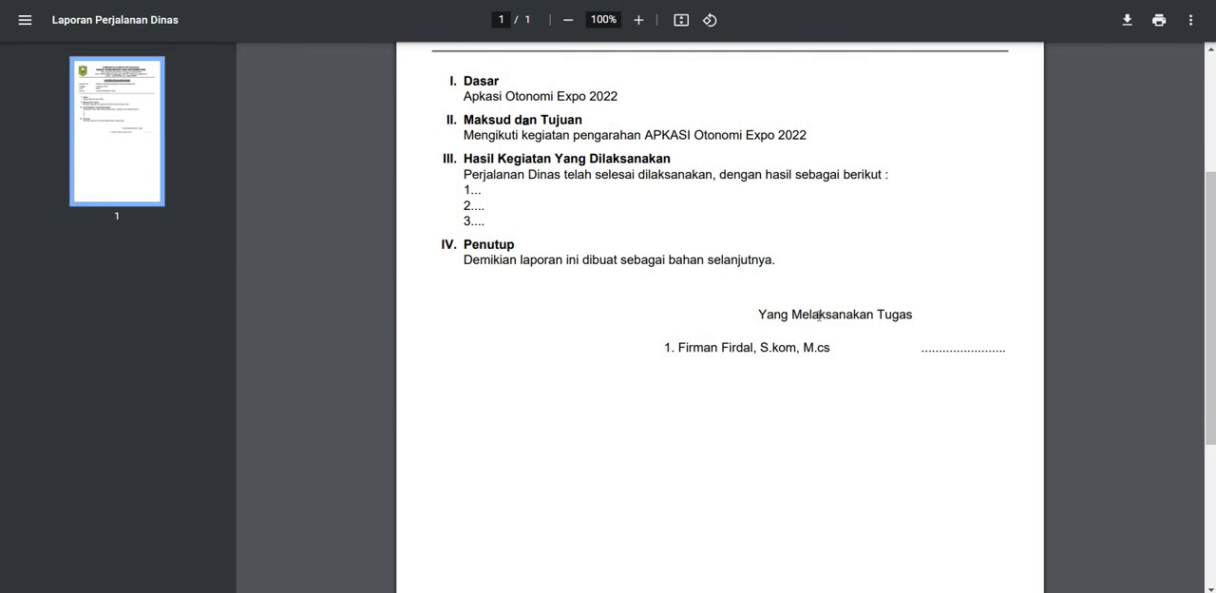
{"action": "scroll", "coordinate": [819, 315], "scroll_direction": "up", "scroll_amount": 3}
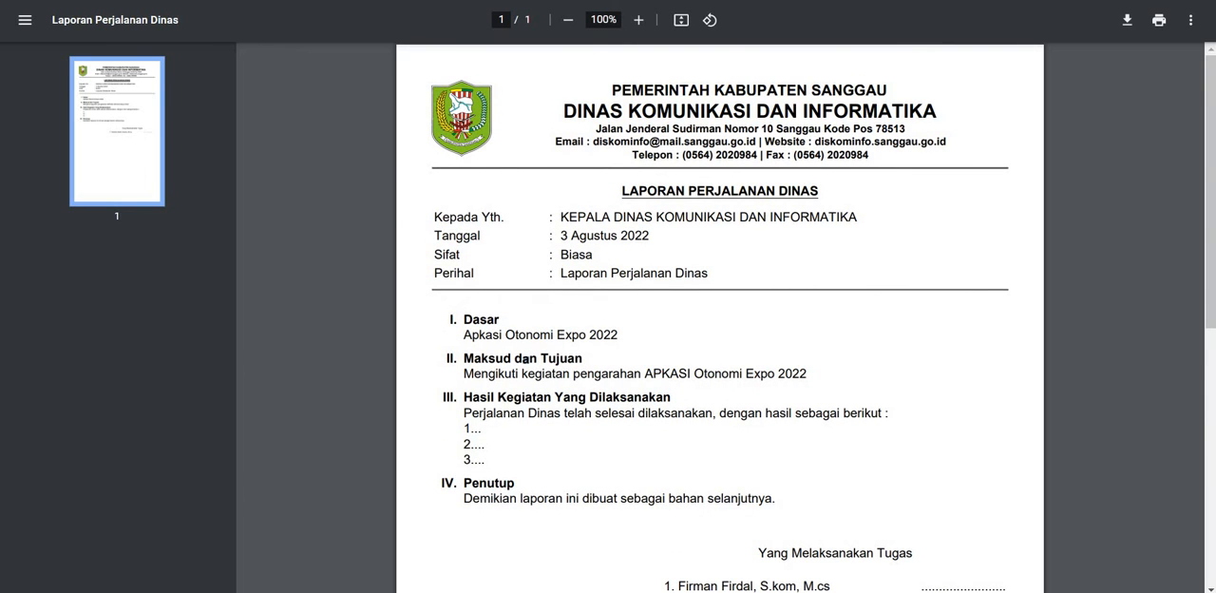
{"action": "key", "text": "ctrl+w"}
{"action": "scroll", "coordinate": [332, 237], "scroll_direction": "up", "scroll_amount": 3}
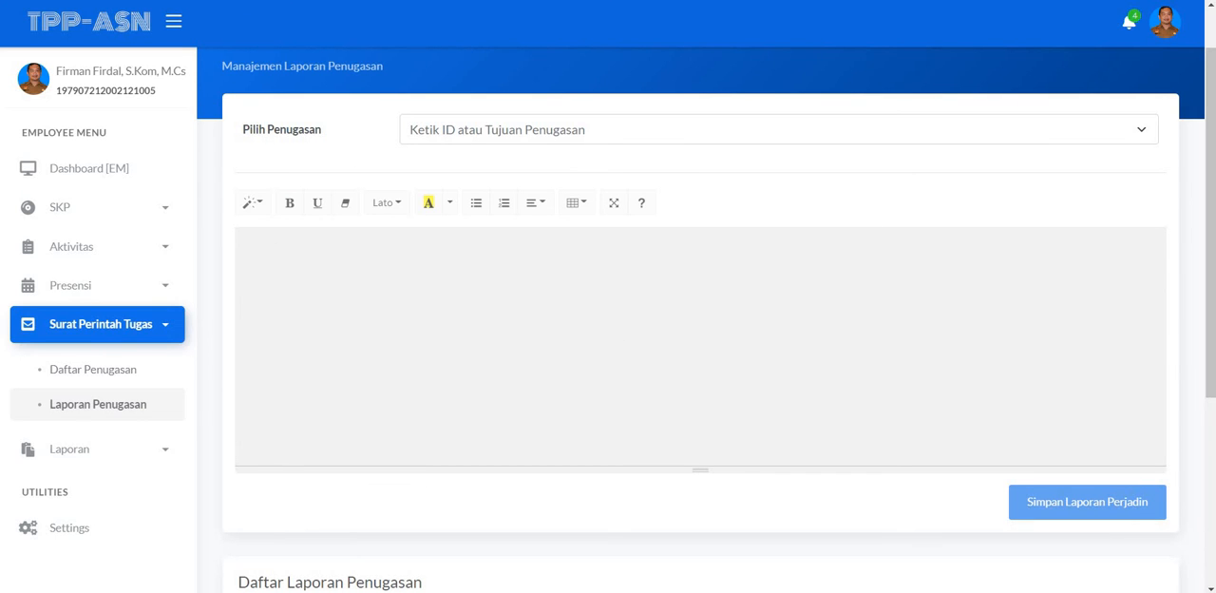
Step: Compare the report form with the PDF's Hasil Kegiatan Yang Dilaksanakan section and its three numbered lines, ending on the form
{"action": "left_click", "coordinate": [353, 1]}
{"action": "scroll", "coordinate": [444, 324], "scroll_direction": "down", "scroll_amount": 1}
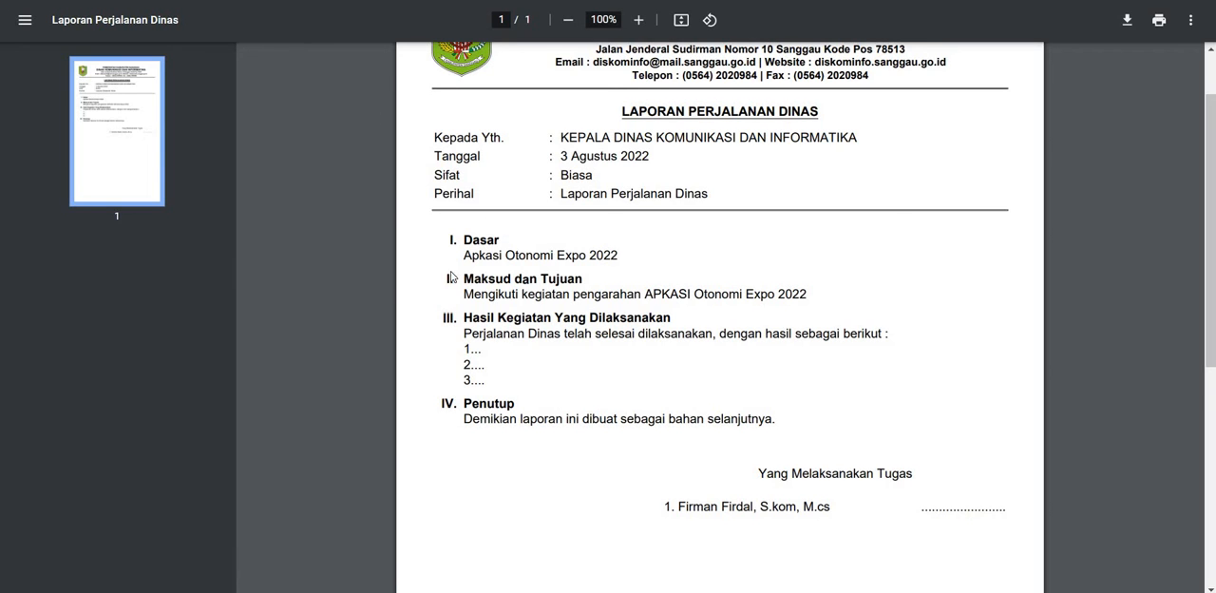
{"action": "left_click", "coordinate": [276, 1]}
{"action": "left_click", "coordinate": [353, 1]}
{"action": "left_click_drag", "start_coordinate": [492, 377], "coordinate": [539, 300]}
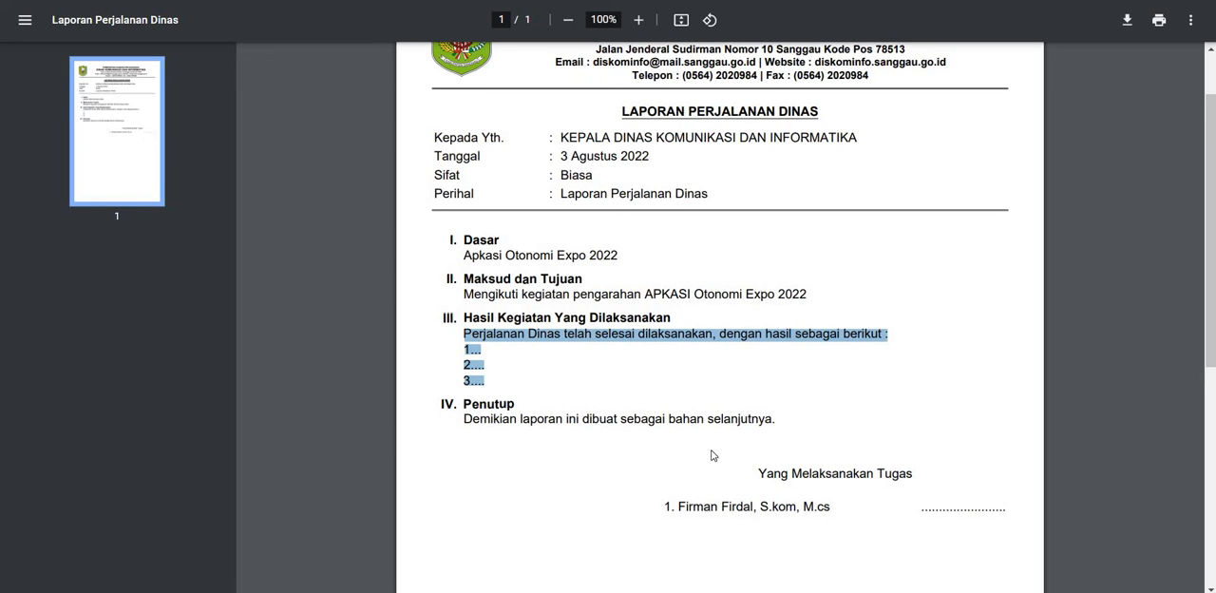
{"action": "left_click", "coordinate": [194, 25]}
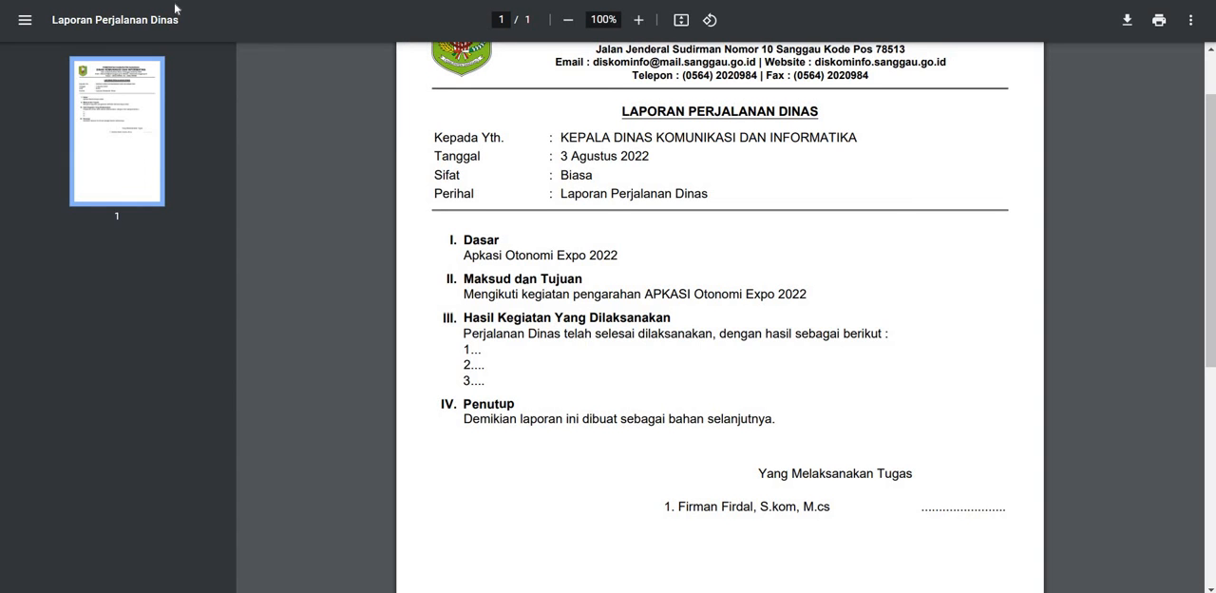
{"action": "scroll", "coordinate": [548, 325], "scroll_direction": "up", "scroll_amount": 1}
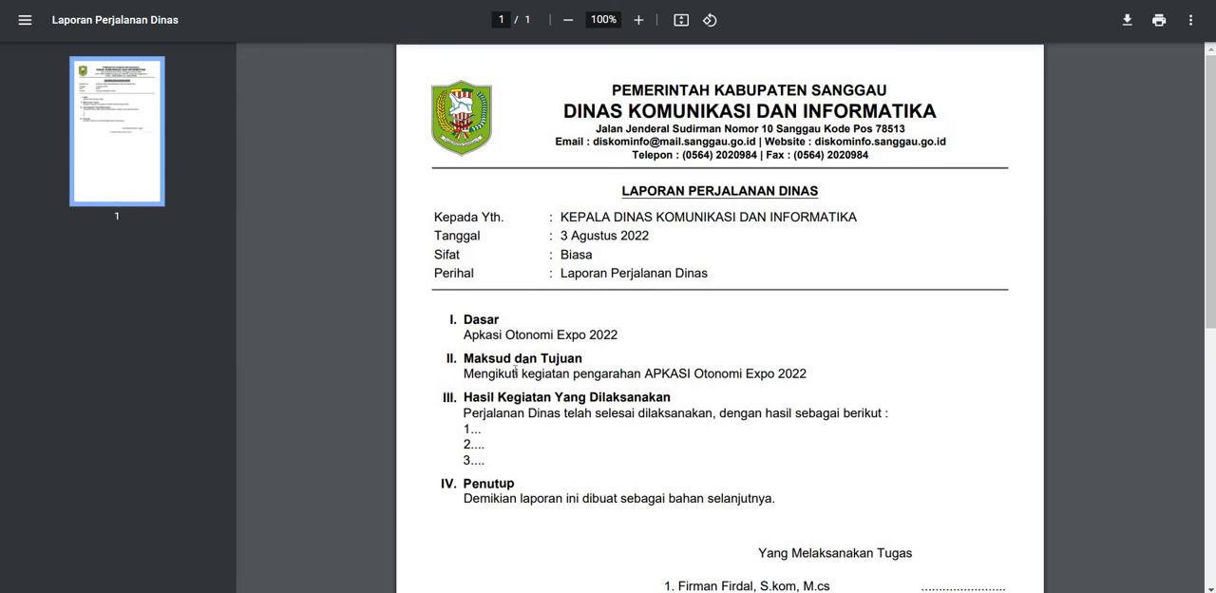
{"action": "scroll", "coordinate": [260, 58], "scroll_direction": "down", "scroll_amount": 2}
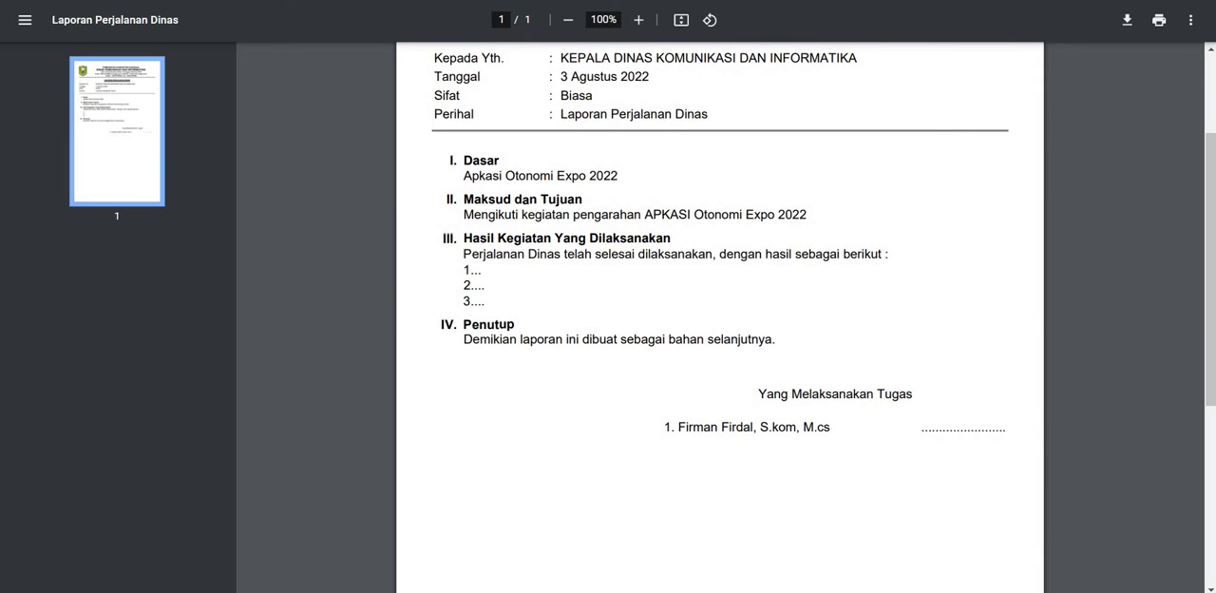
{"action": "left_click", "coordinate": [323, 2]}
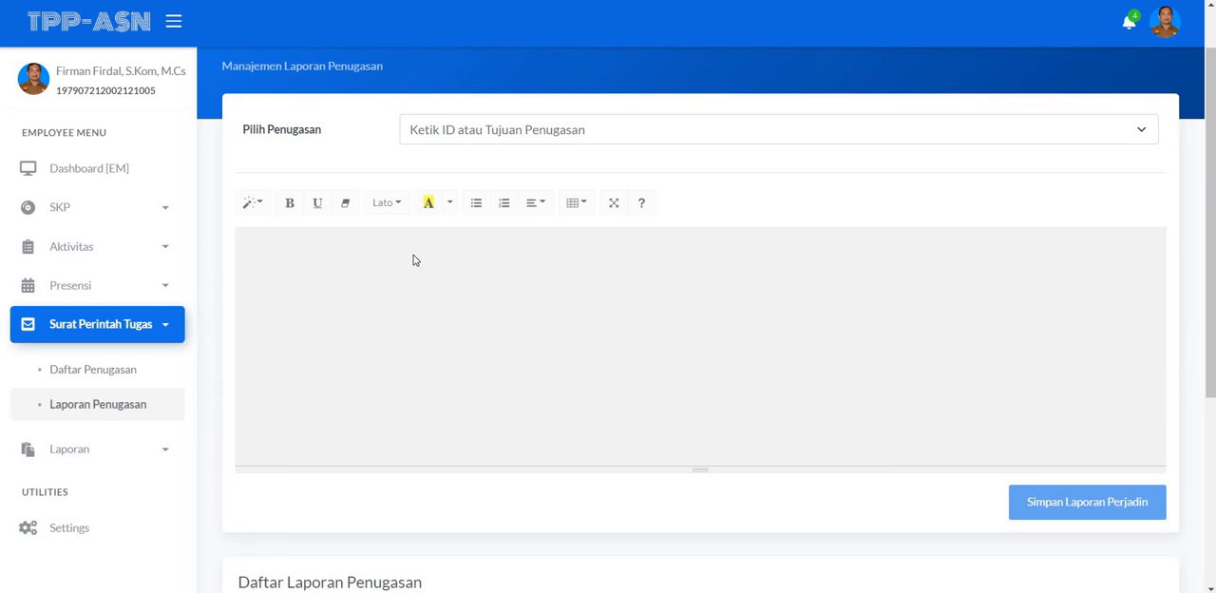
Step: Search the Pilih Penugasan selector by assignment ID 14 and clear the search
{"action": "scroll", "coordinate": [416, 277], "scroll_direction": "up", "scroll_amount": 1}
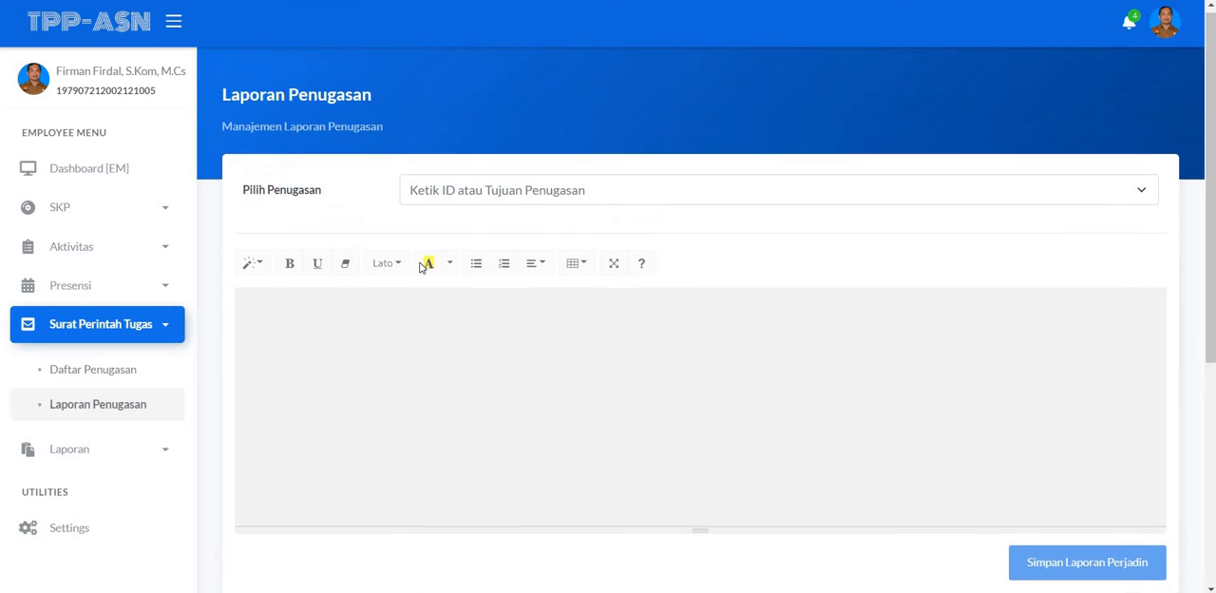
{"action": "scroll", "coordinate": [452, 197], "scroll_direction": "down", "scroll_amount": 2}
{"action": "scroll", "coordinate": [455, 197], "scroll_direction": "up", "scroll_amount": 2}
{"action": "left_click", "coordinate": [453, 197]}
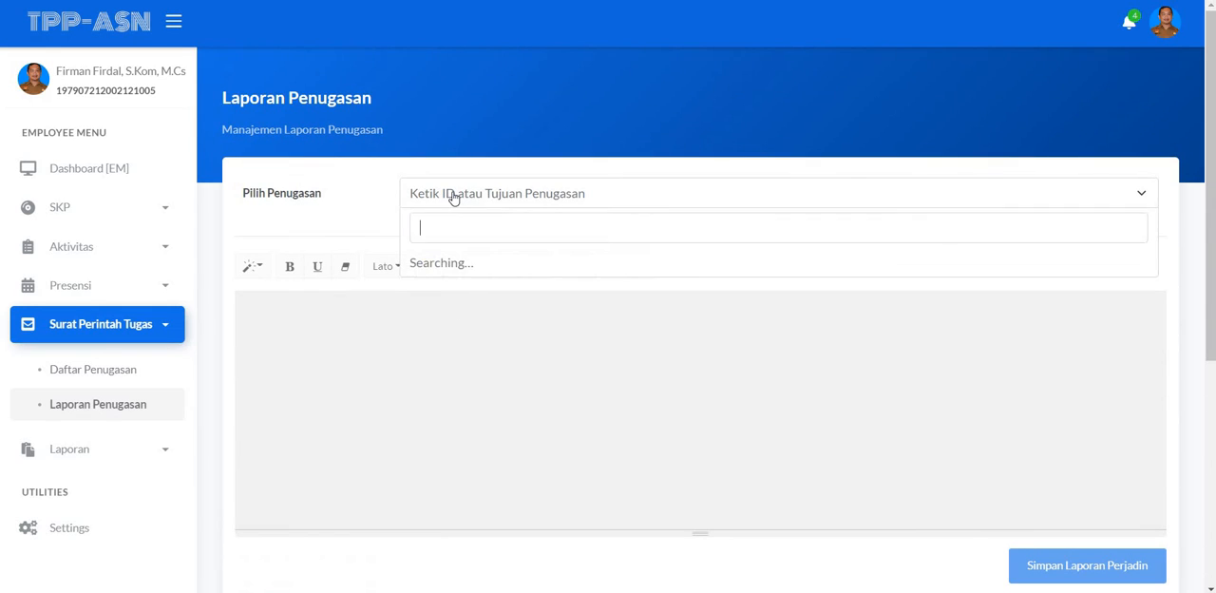
{"action": "left_click", "coordinate": [453, 197]}
{"action": "left_click", "coordinate": [453, 197]}
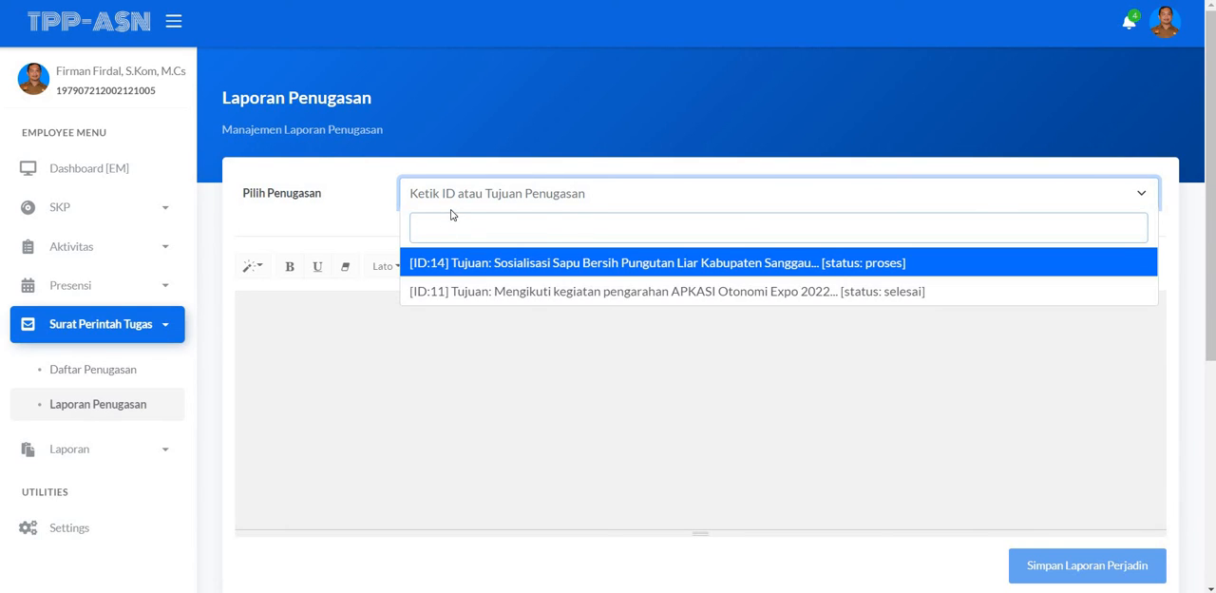
{"action": "type", "text": "14"}
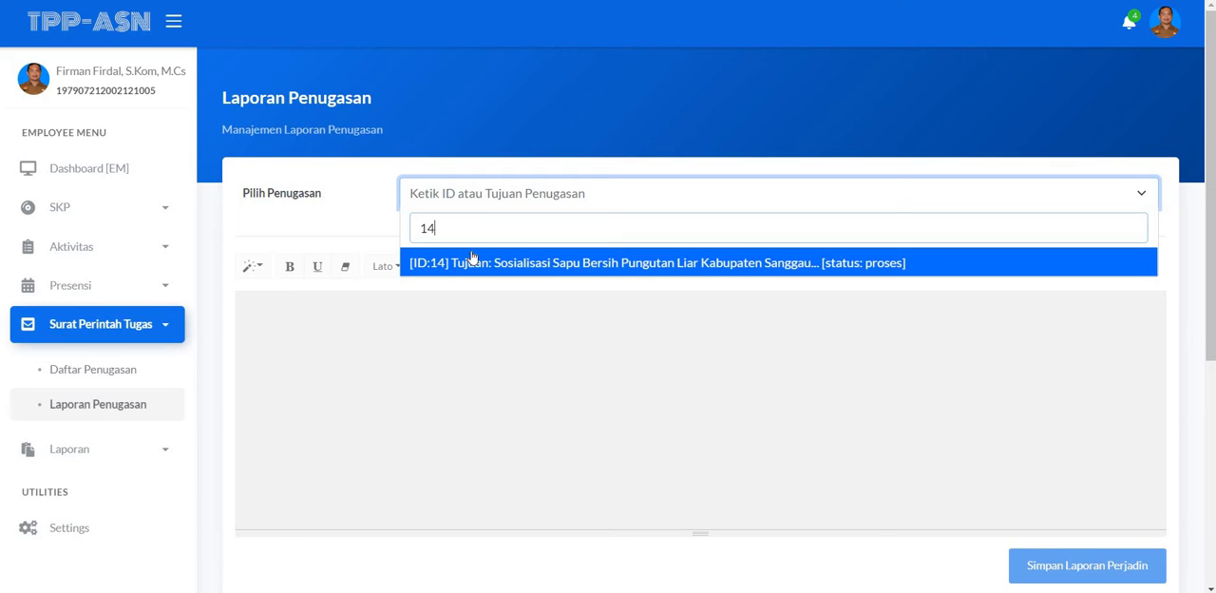
{"action": "key", "text": "BackSpace"}
{"action": "key", "text": "BackSpace"}
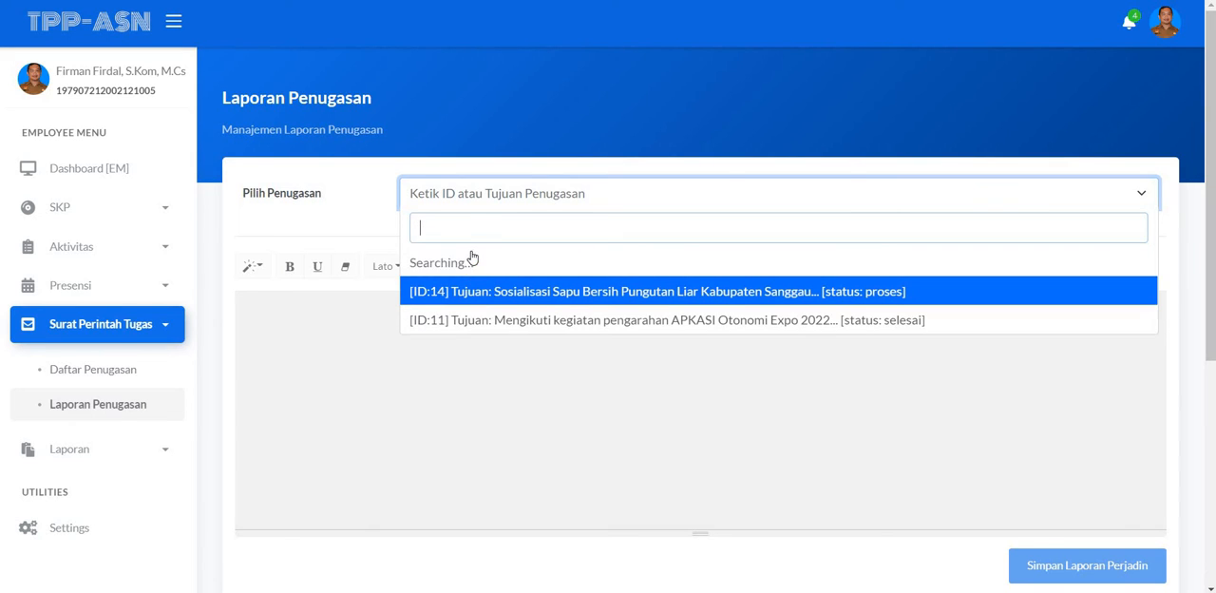
Step: Search the Pilih Penugasan selector by purpose using "sosialisasi sapu bersih"
{"action": "type", "text": "sosialsi sa"}
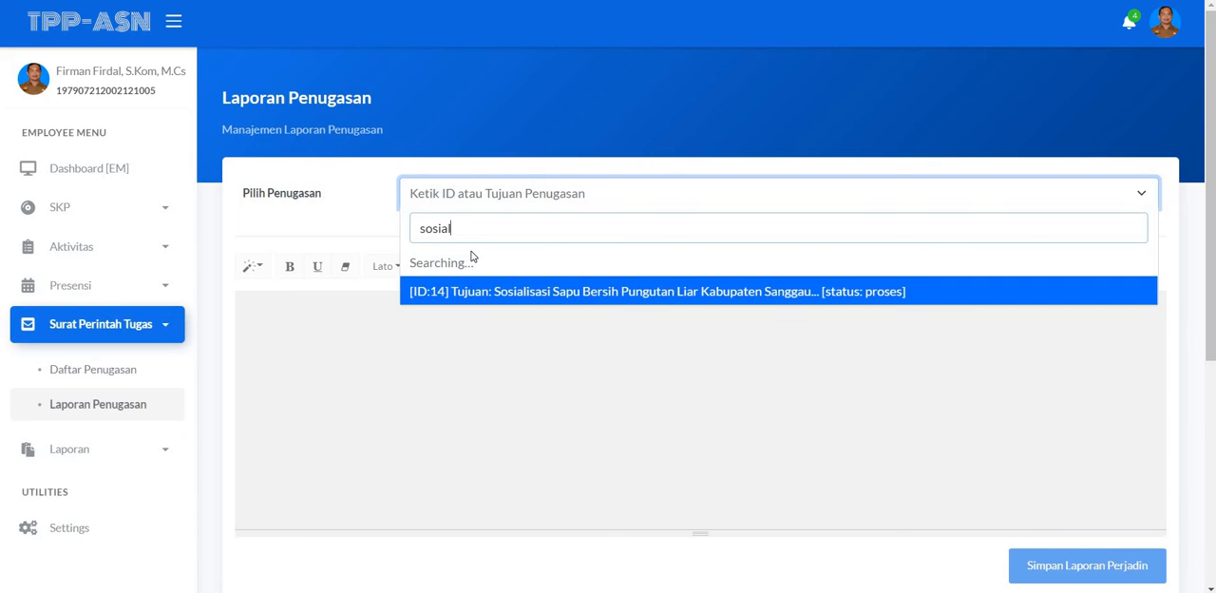
{"action": "key", "text": "BackSpace"}
{"action": "key", "text": "BackSpace"}
{"action": "key", "text": "BackSpace"}
{"action": "key", "text": "BackSpace"}
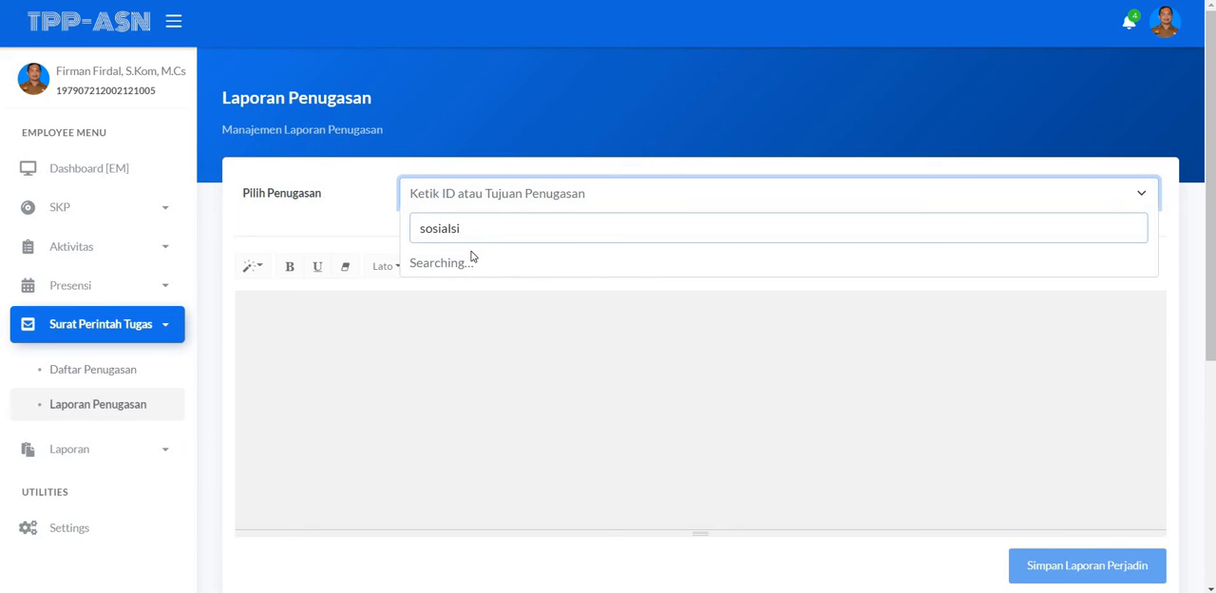
{"action": "type", "text": "as"}
{"action": "key", "text": "BackSpace"}
{"action": "type", "text": "isasi sao"}
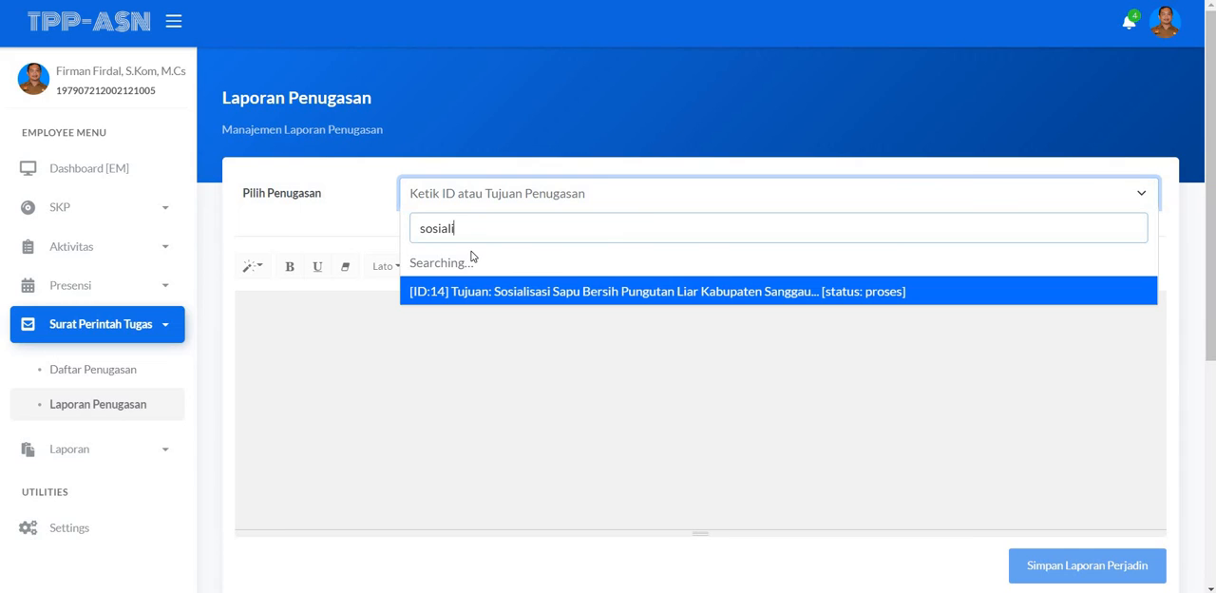
{"action": "key", "text": "BackSpace"}
{"action": "type", "text": "pu bersih"}
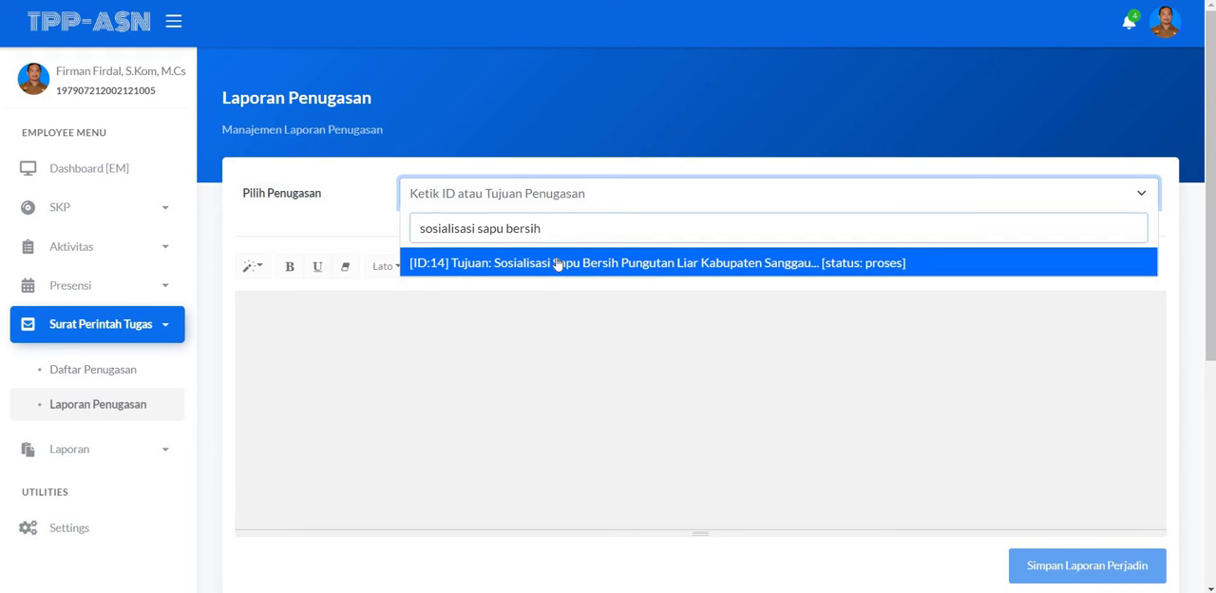
Step: Clear the search text and choose assignment ID:14, Sosialisasi Sapu Bersih Pungutan Liar Kabupaten Sanggau, for the report
{"action": "triple_click", "coordinate": [432, 233]}
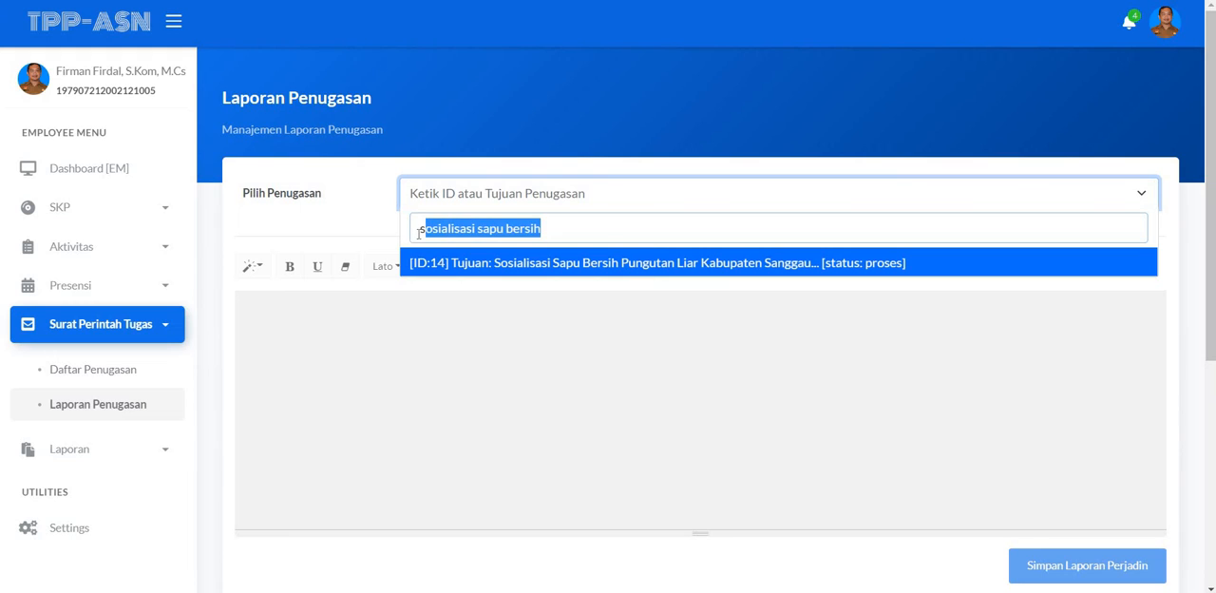
{"action": "left_click", "coordinate": [565, 231]}
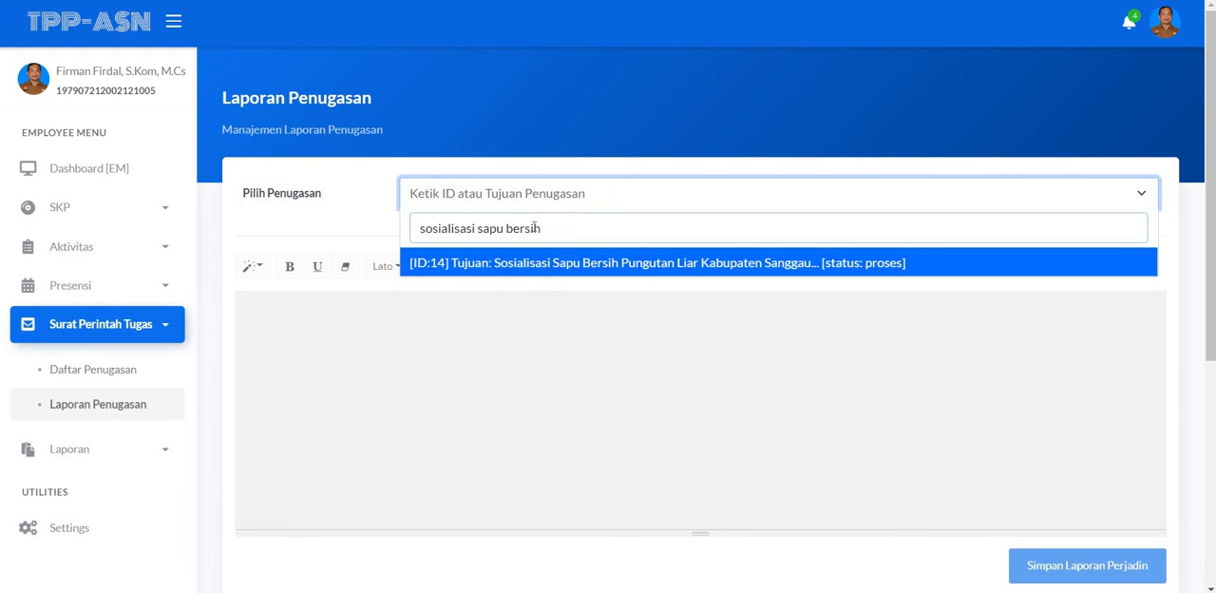
{"action": "left_click_drag", "start_coordinate": [540, 228], "coordinate": [413, 225]}
{"action": "key", "text": "BackSpace"}
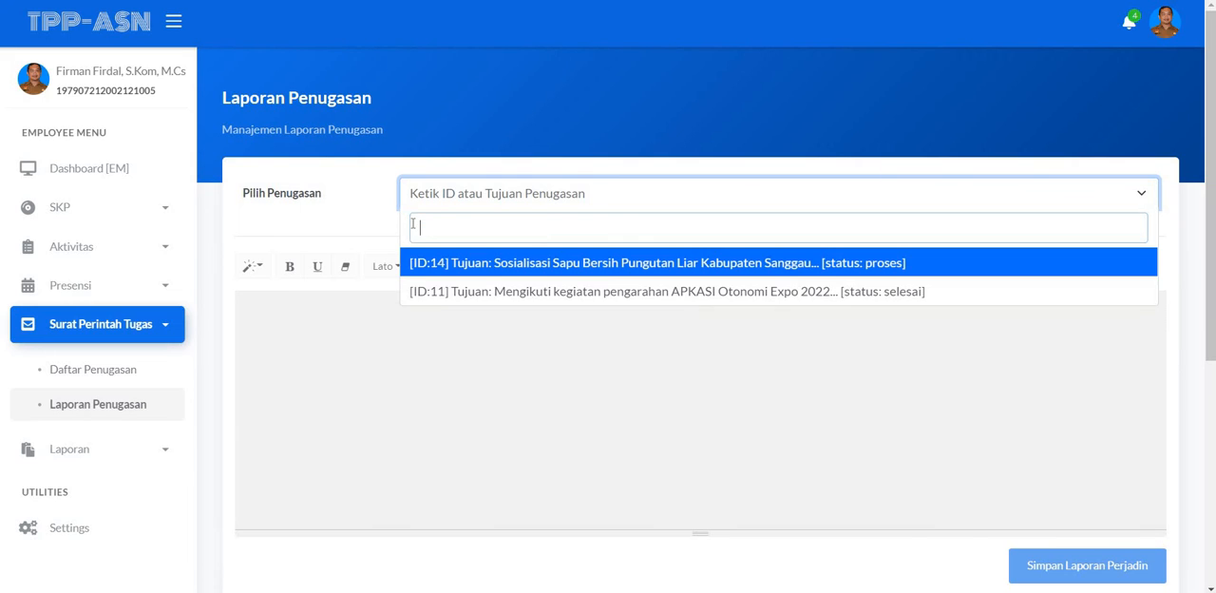
{"action": "left_click", "coordinate": [477, 265]}
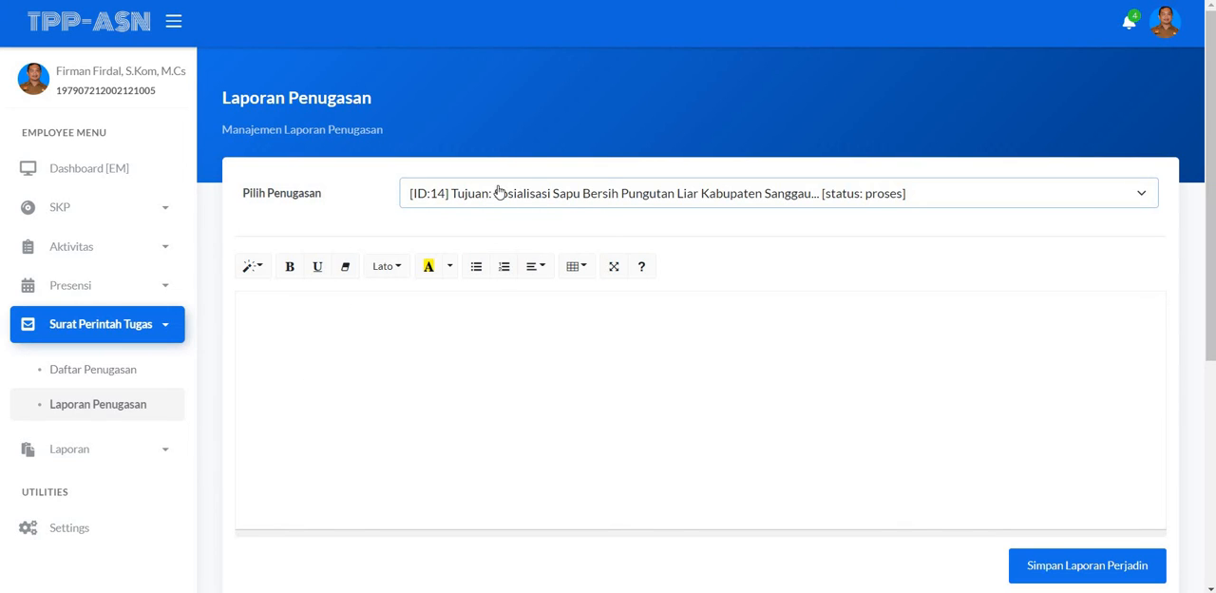
Step: Write report item 1 in the editor: "Telah selesai mengikuti sosialisasi sapu bersih pungutan liar di kecamatan Entikong"
{"action": "left_click", "coordinate": [246, 310]}
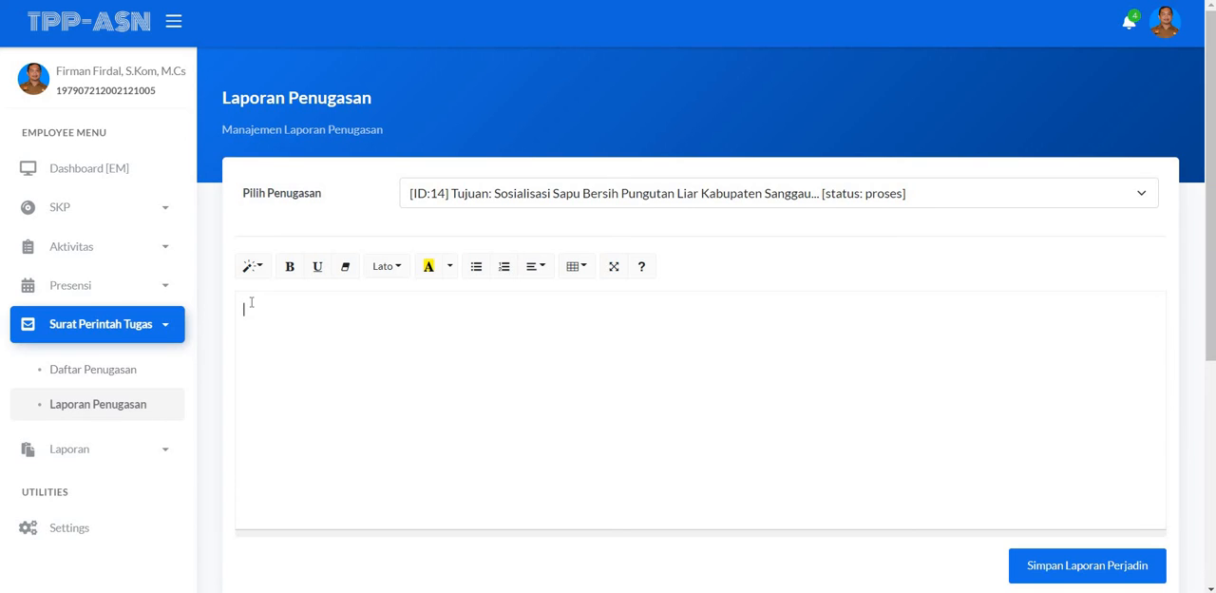
{"action": "scroll", "coordinate": [252, 227], "scroll_direction": "down", "scroll_amount": 1}
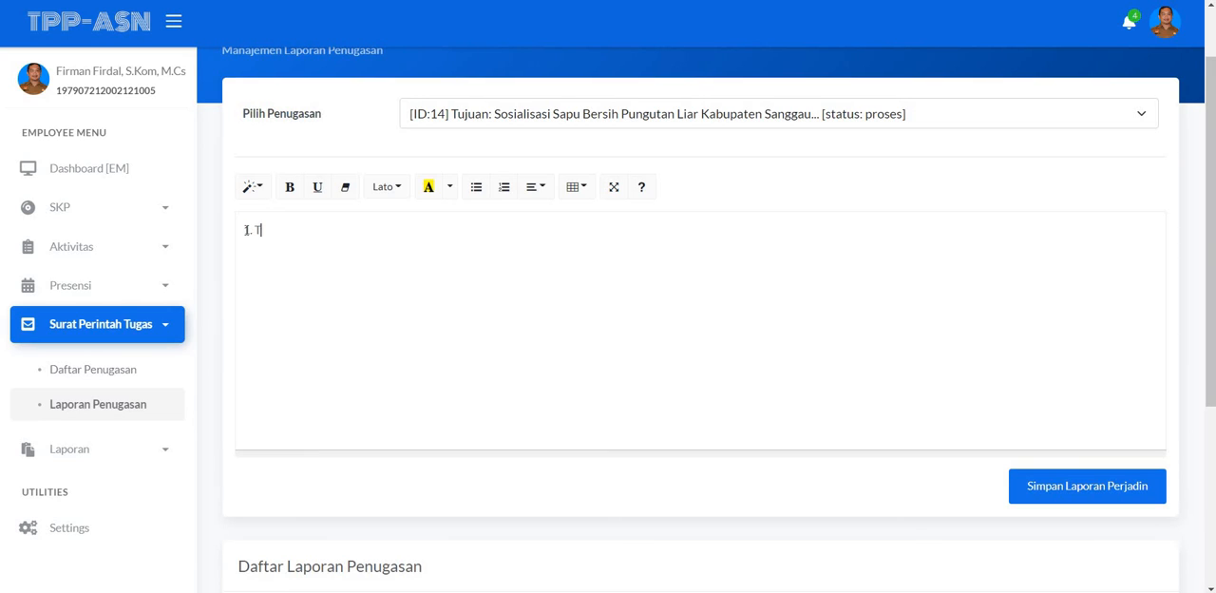
{"action": "type", "text": "elah selesai mengikuti"}
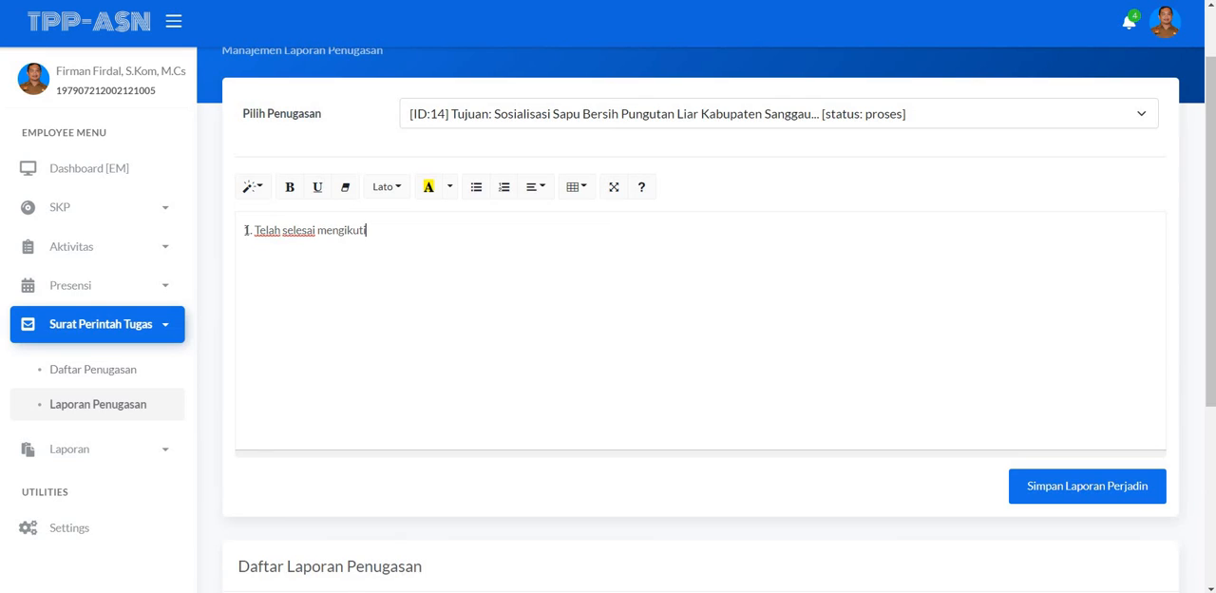
{"action": "type", "text": "sosialisasi"}
{"action": "key", "text": "BackSpace"}
{"action": "key", "text": "BackSpace"}
{"action": "type", "text": "isasi sa"}
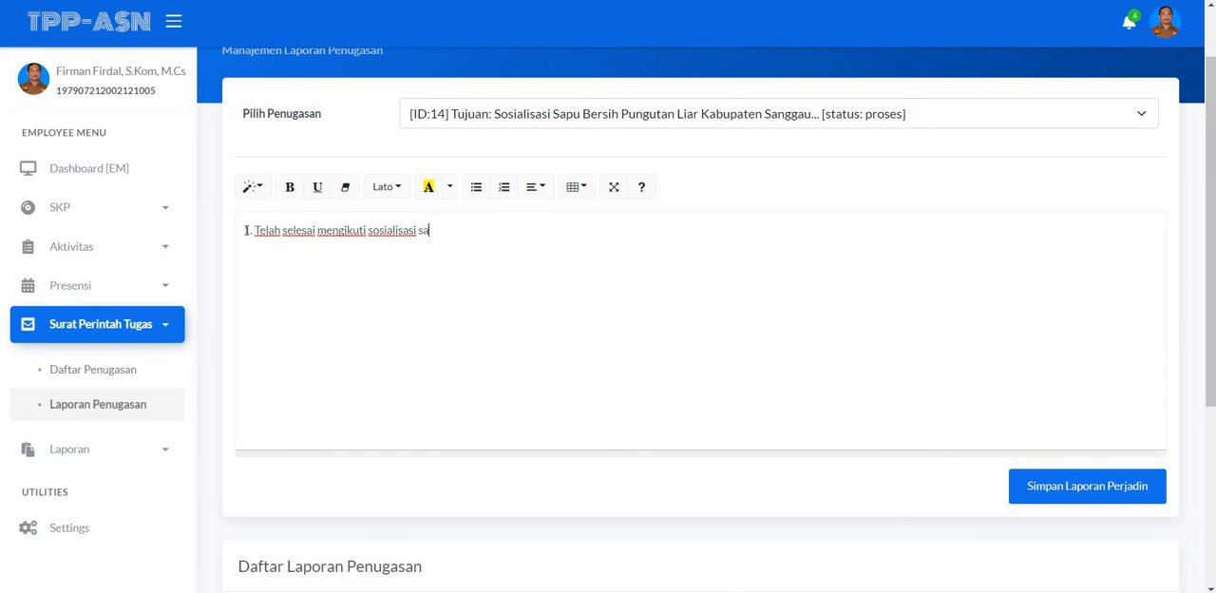
{"action": "type", "text": "pu bersih pungutan lia"}
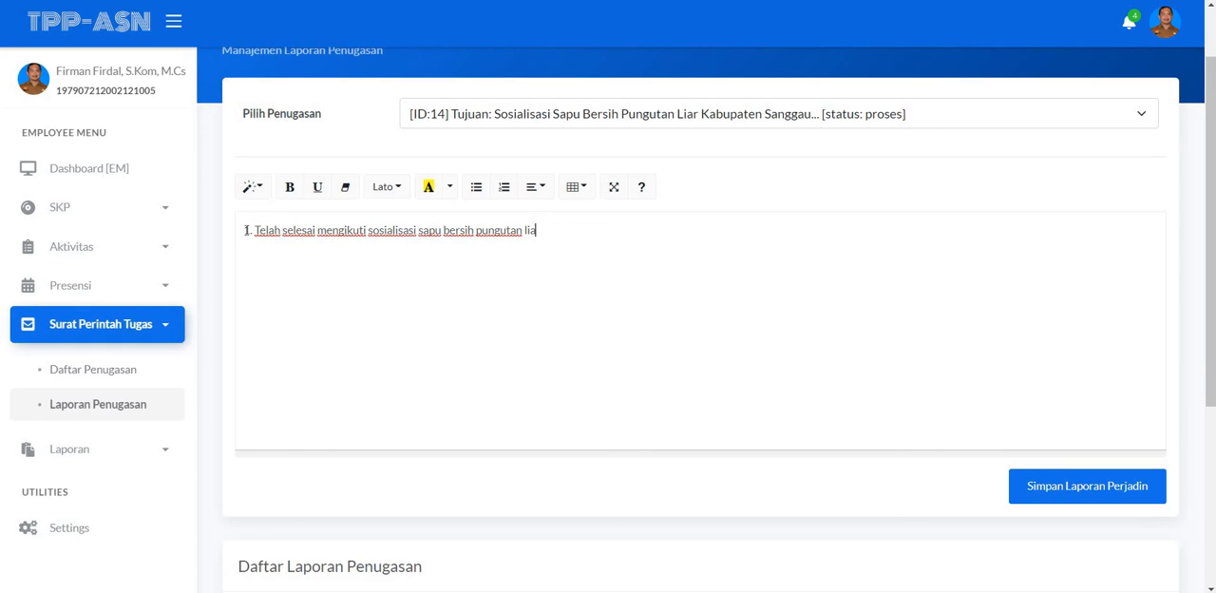
{"action": "type", "text": "r di kecam"}
{"action": "type", "text": "ata"}
{"action": "key", "text": "BackSpace"}
{"action": "type", "text": "tan E"}
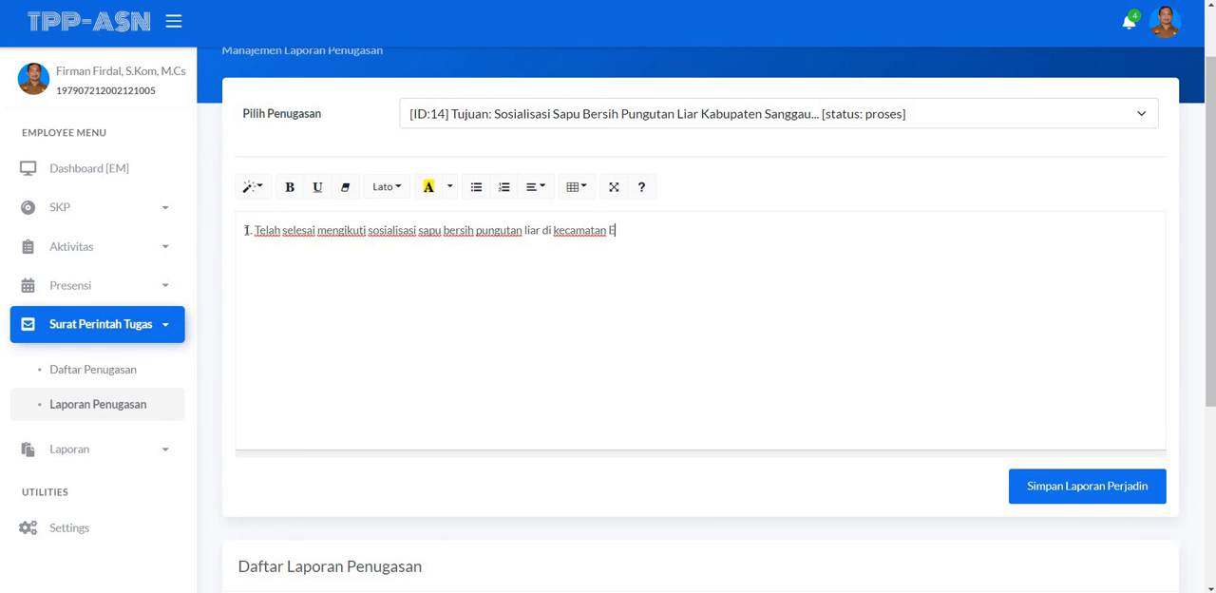
{"action": "type", "text": "ntikong "}
{"action": "type", "text": "2."}
{"action": "type", "text": " laporan"}
{"action": "type", "text": " ."}
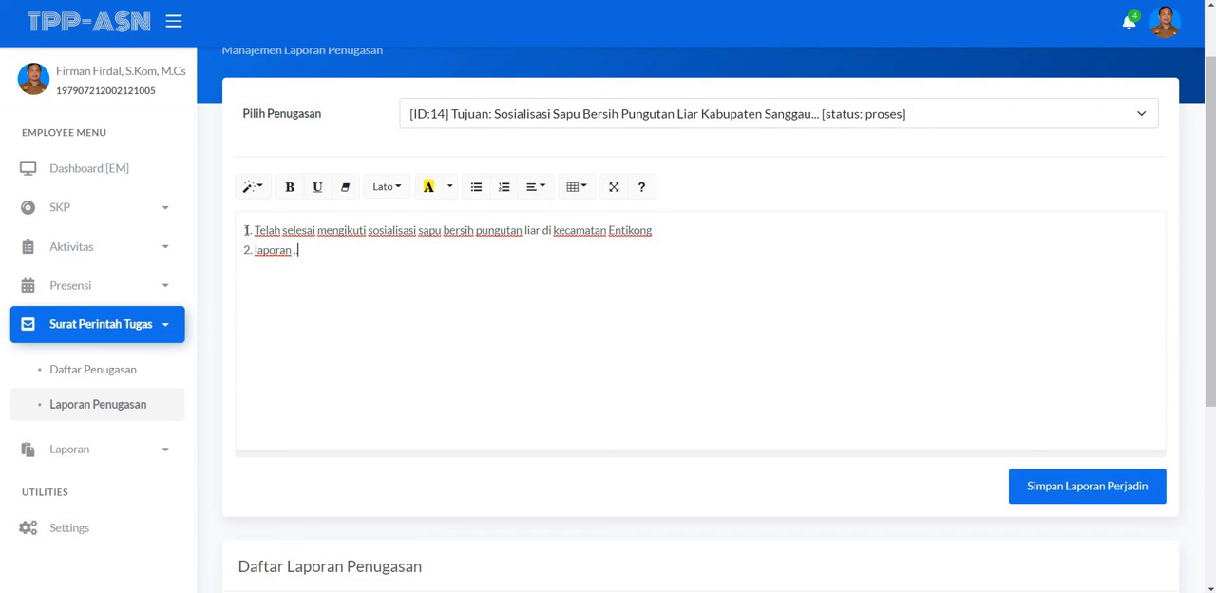
{"action": "type", "text": "... "}
{"action": "type", "text": "3. laporan ..."}
Step: Add report items "2. laporan .....", "3. laporan ...." and "4. Laporan selesai" below item 1
{"action": "key", "text": "Return"}
{"action": "type", "text": "4. Laporan s"}
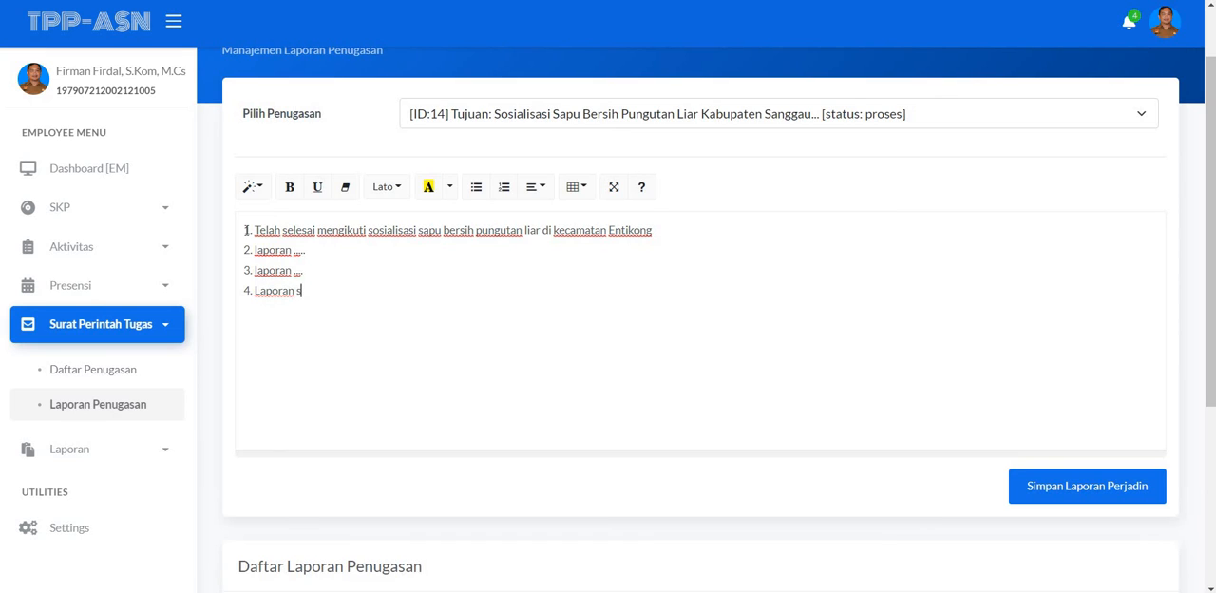
{"action": "type", "text": "elesai"}
Step: Review the four numbered report items in the editor
{"action": "scroll", "coordinate": [254, 221], "scroll_direction": "down", "scroll_amount": 2}
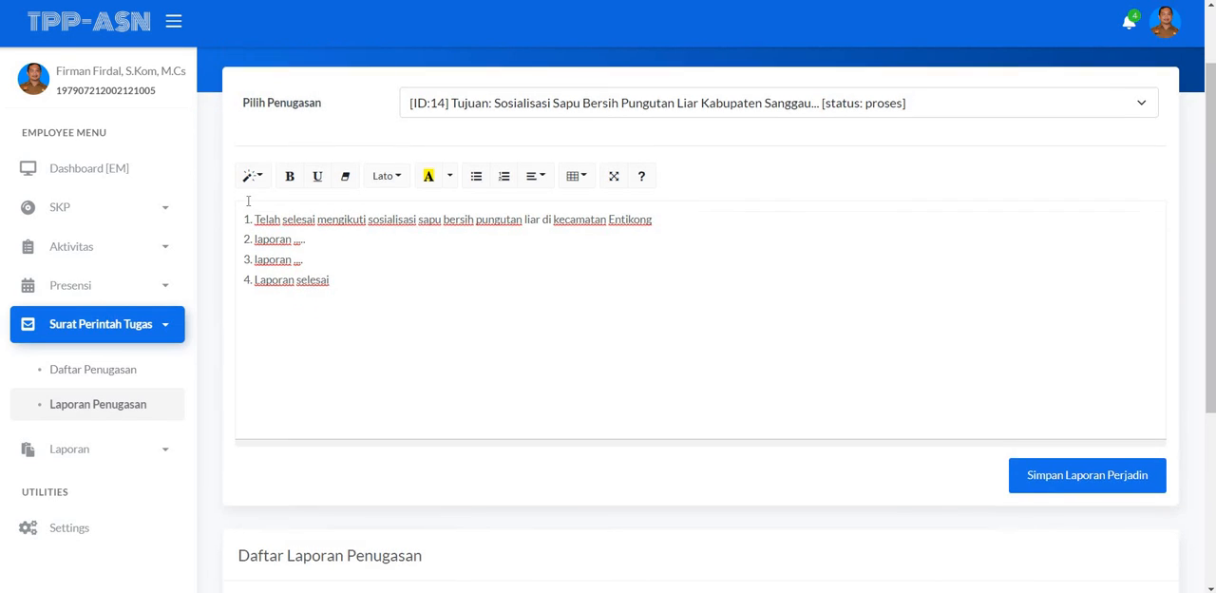
{"action": "scroll", "coordinate": [326, 372], "scroll_direction": "up", "scroll_amount": 2}
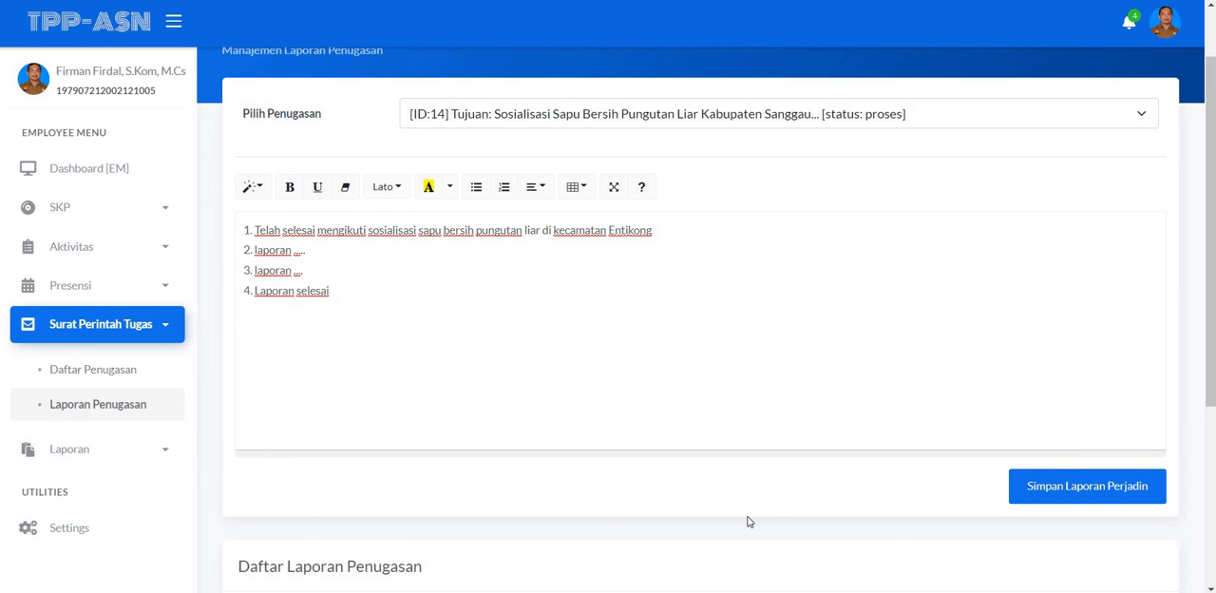
{"action": "left_click", "coordinate": [1026, 485]}
{"action": "left_click_drag", "start_coordinate": [253, 230], "coordinate": [257, 251]}
{"action": "left_click", "coordinate": [257, 251]}
{"action": "left_click_drag", "start_coordinate": [254, 289], "coordinate": [252, 290]}
{"action": "left_click_drag", "start_coordinate": [254, 270], "coordinate": [252, 231]}
{"action": "left_click", "coordinate": [266, 236]}
{"action": "scroll", "coordinate": [970, 346], "scroll_direction": "down", "scroll_amount": 1}
{"action": "scroll", "coordinate": [970, 346], "scroll_direction": "down", "scroll_amount": 1}
{"action": "scroll", "coordinate": [968, 399], "scroll_direction": "up", "scroll_amount": 1}
Step: Save the trip report for assignment ID:14 and dismiss the success message
{"action": "left_click", "coordinate": [1056, 486]}
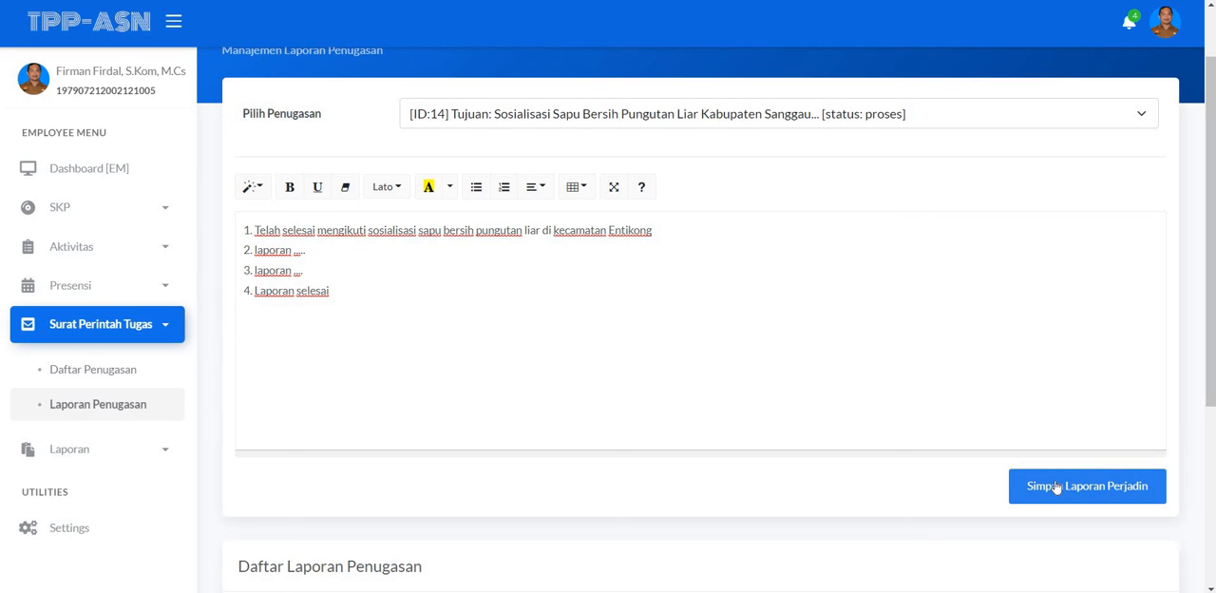
{"action": "left_click", "coordinate": [1056, 486]}
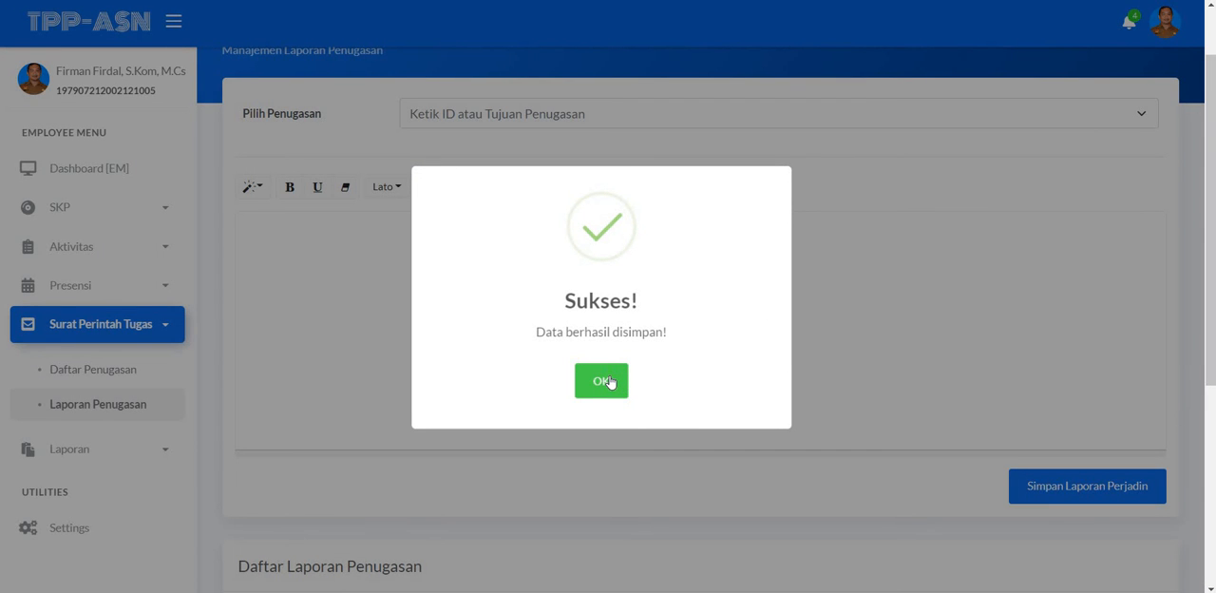
{"action": "left_click", "coordinate": [609, 381]}
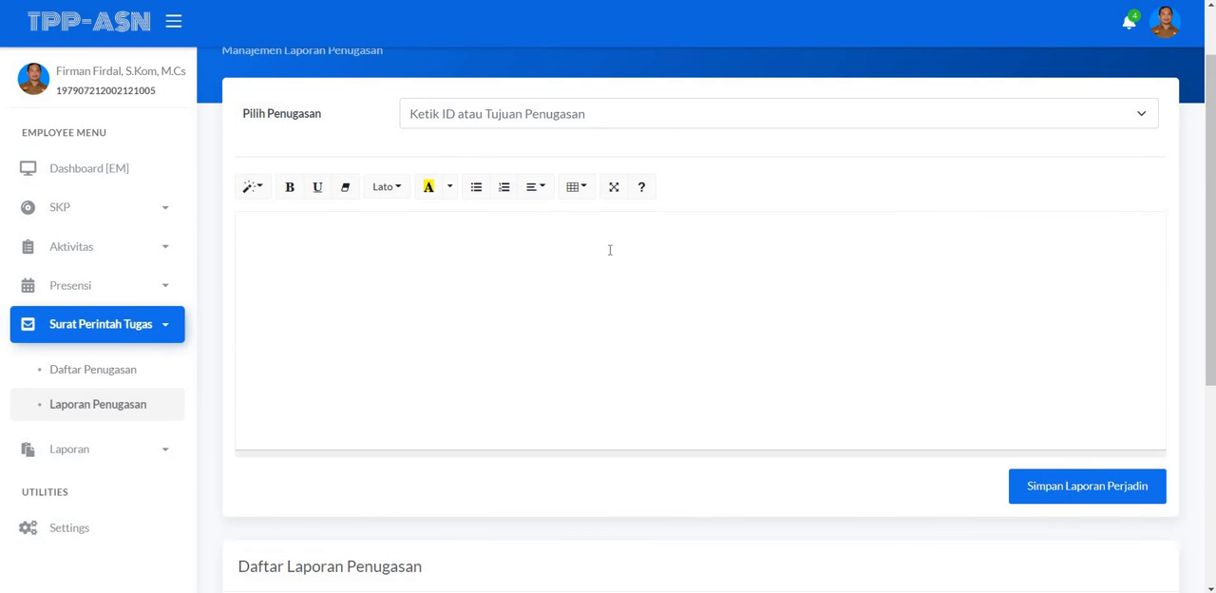
Step: Open the printable report for Sosialisasi Sapu Bersih Pungutan Liar Kabupaten Sanggau from the Daftar Laporan Penugasan list
{"action": "scroll", "coordinate": [610, 250], "scroll_direction": "down", "scroll_amount": 2}
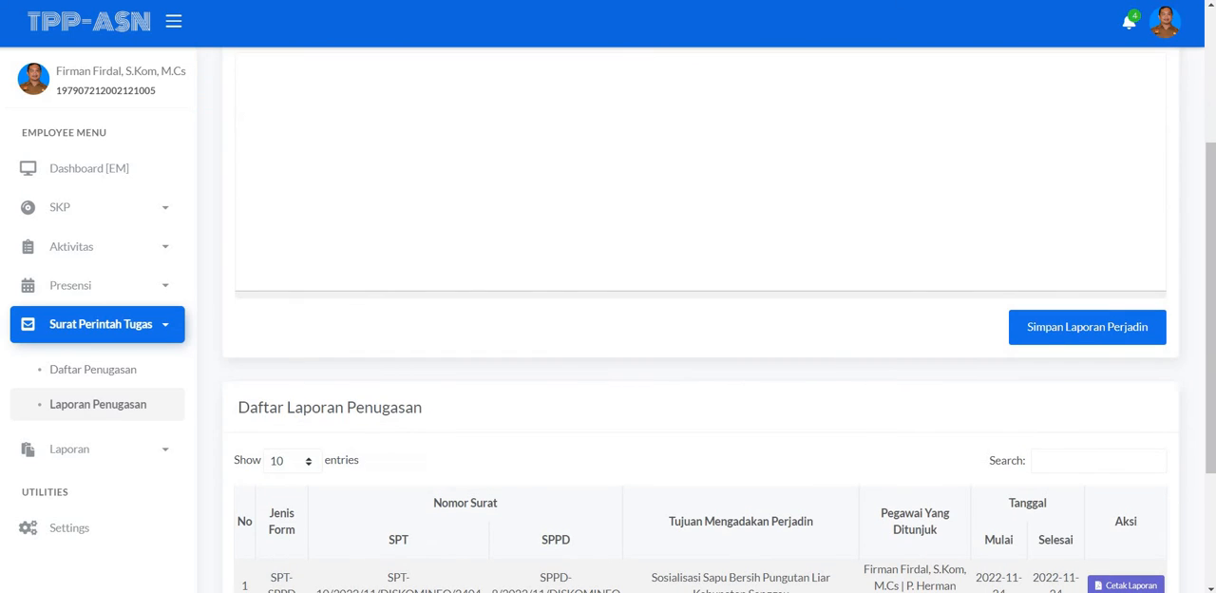
{"action": "scroll", "coordinate": [1214, 207], "scroll_direction": "down", "scroll_amount": 2}
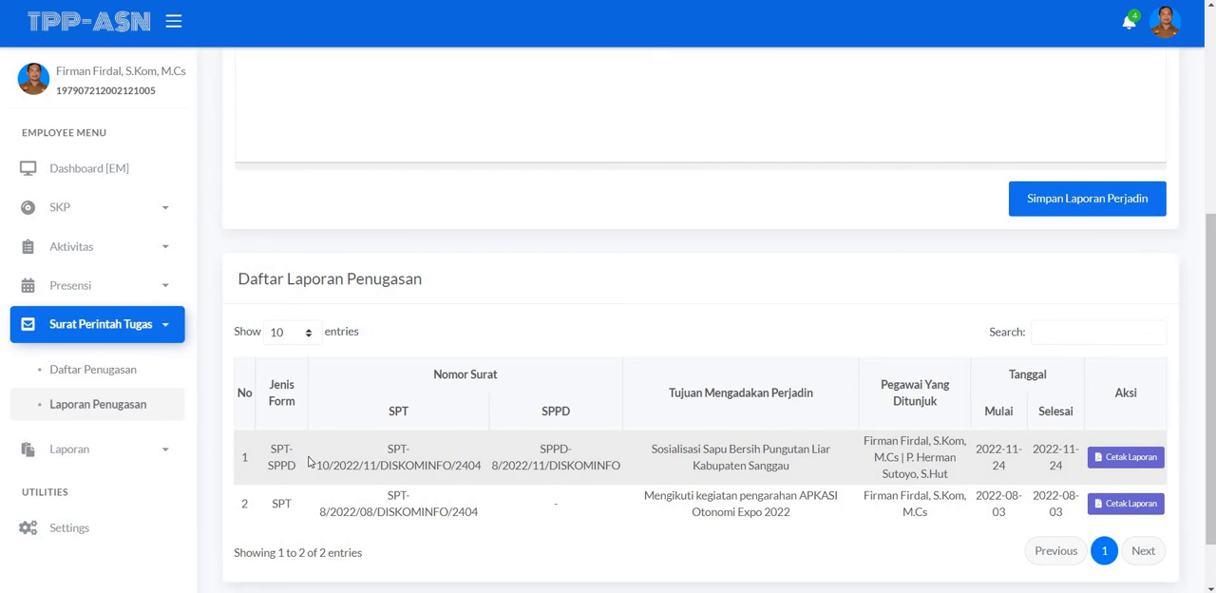
{"action": "scroll", "coordinate": [367, 454], "scroll_direction": "down", "scroll_amount": 1}
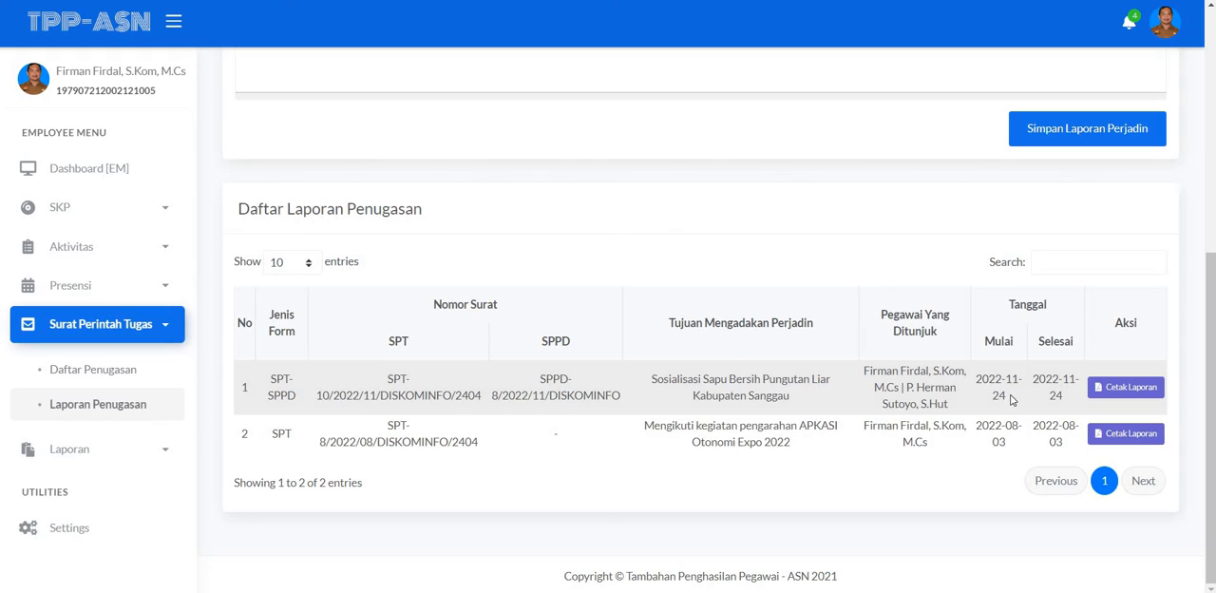
{"action": "left_click", "coordinate": [1120, 389]}
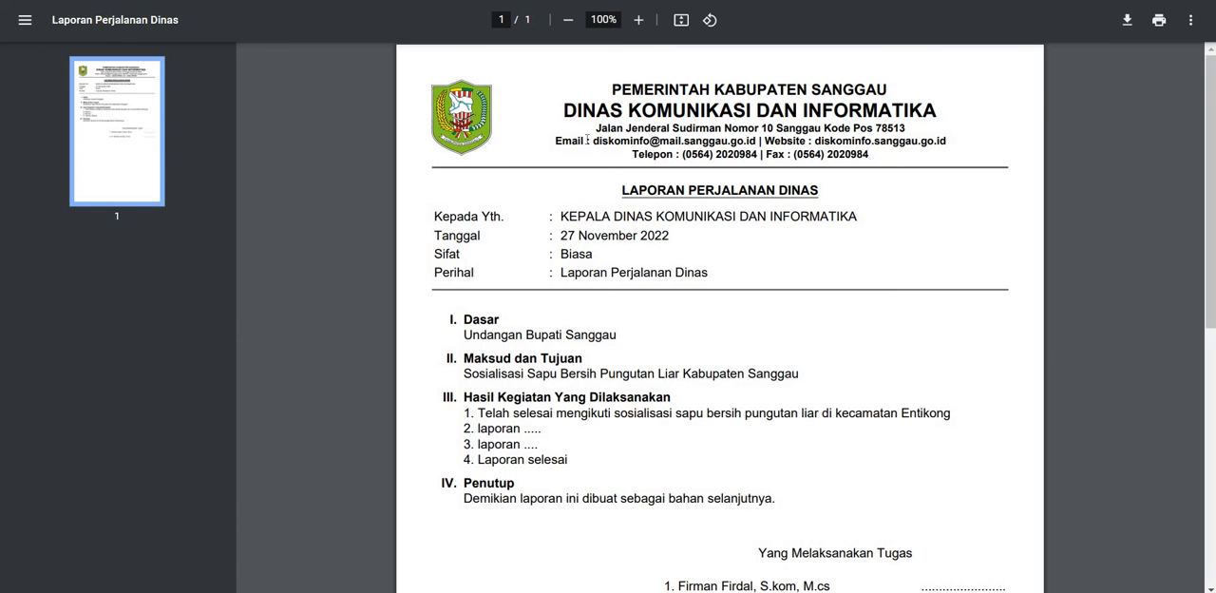
Step: Examine the Laporan Perjalanan Dinas PDF, including the Hasil Kegiatan Yang Dilaksanakan items and the signature section
{"action": "scroll", "coordinate": [528, 161], "scroll_direction": "down", "scroll_amount": 1}
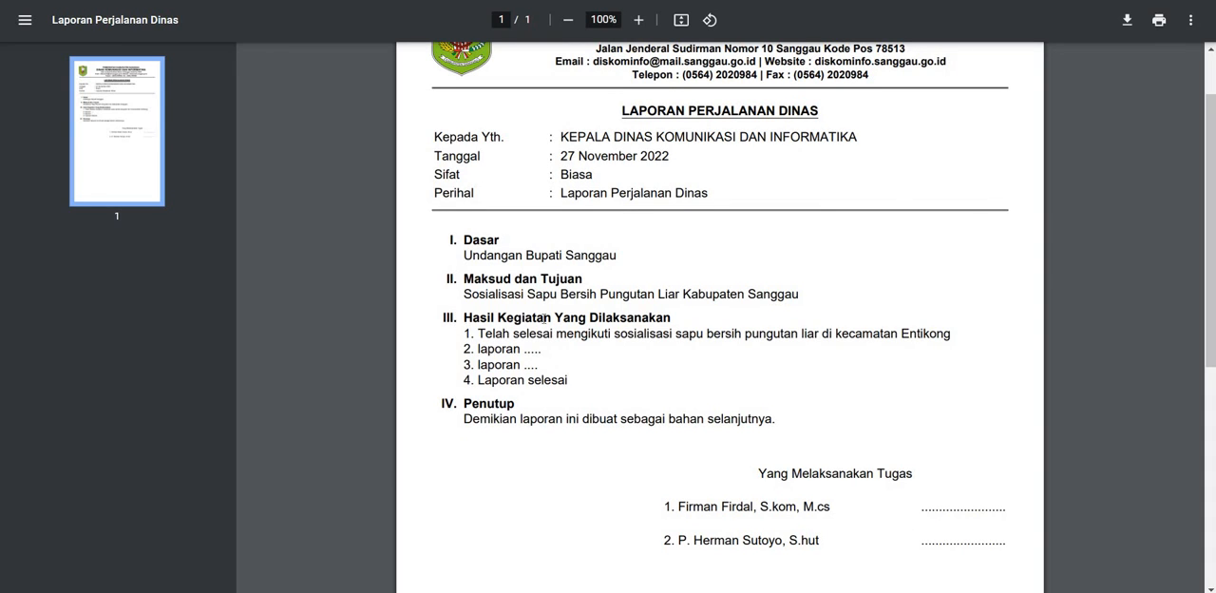
{"action": "left_click_drag", "start_coordinate": [463, 319], "coordinate": [671, 321]}
{"action": "left_click", "coordinate": [446, 331]}
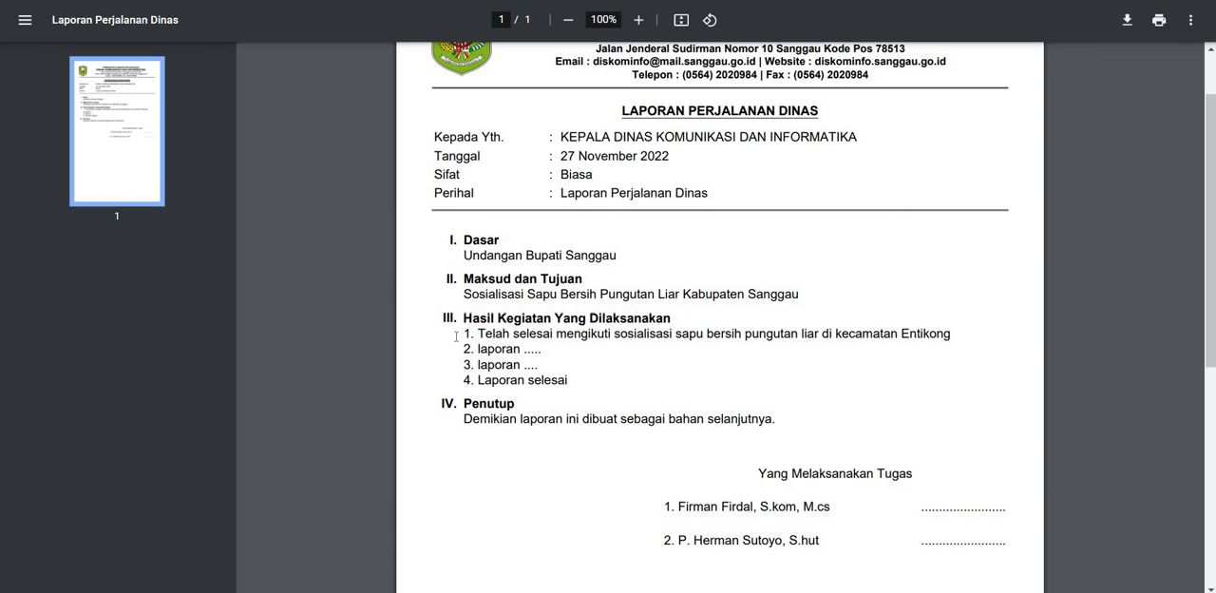
{"action": "left_click_drag", "start_coordinate": [465, 333], "coordinate": [567, 380]}
{"action": "left_click", "coordinate": [568, 380]}
{"action": "scroll", "coordinate": [554, 325], "scroll_direction": "down", "scroll_amount": 1}
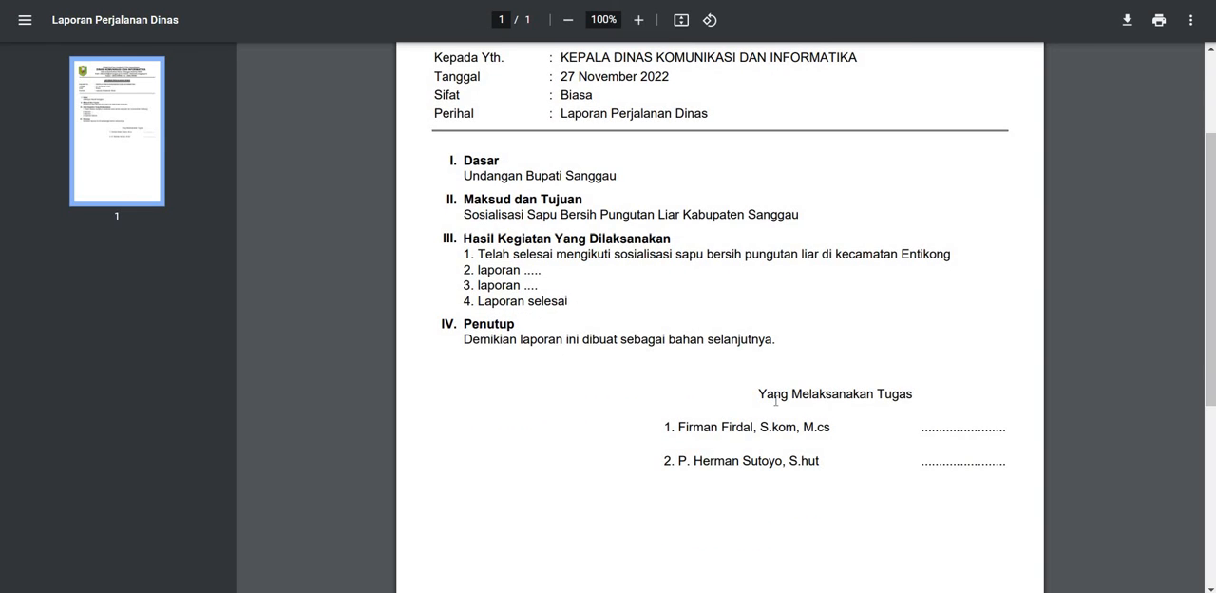
{"action": "left_click_drag", "start_coordinate": [913, 466], "coordinate": [948, 465]}
{"action": "scroll", "coordinate": [844, 395], "scroll_direction": "down", "scroll_amount": 3}
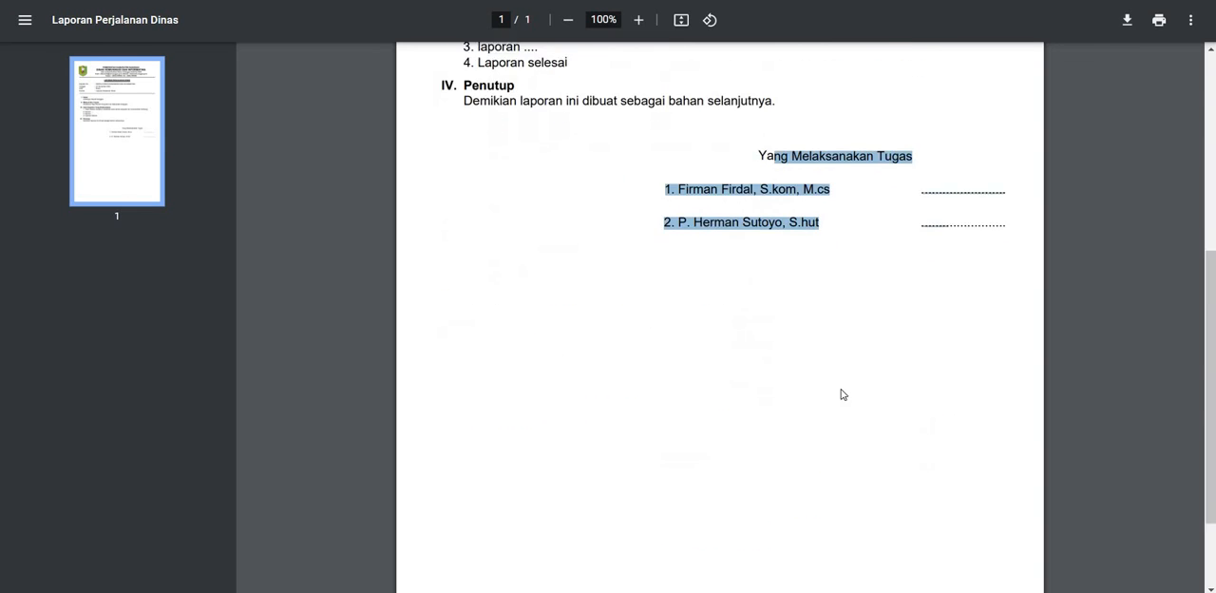
{"action": "scroll", "coordinate": [798, 386], "scroll_direction": "up", "scroll_amount": 4}
{"action": "scroll", "coordinate": [775, 380], "scroll_direction": "up", "scroll_amount": 1}
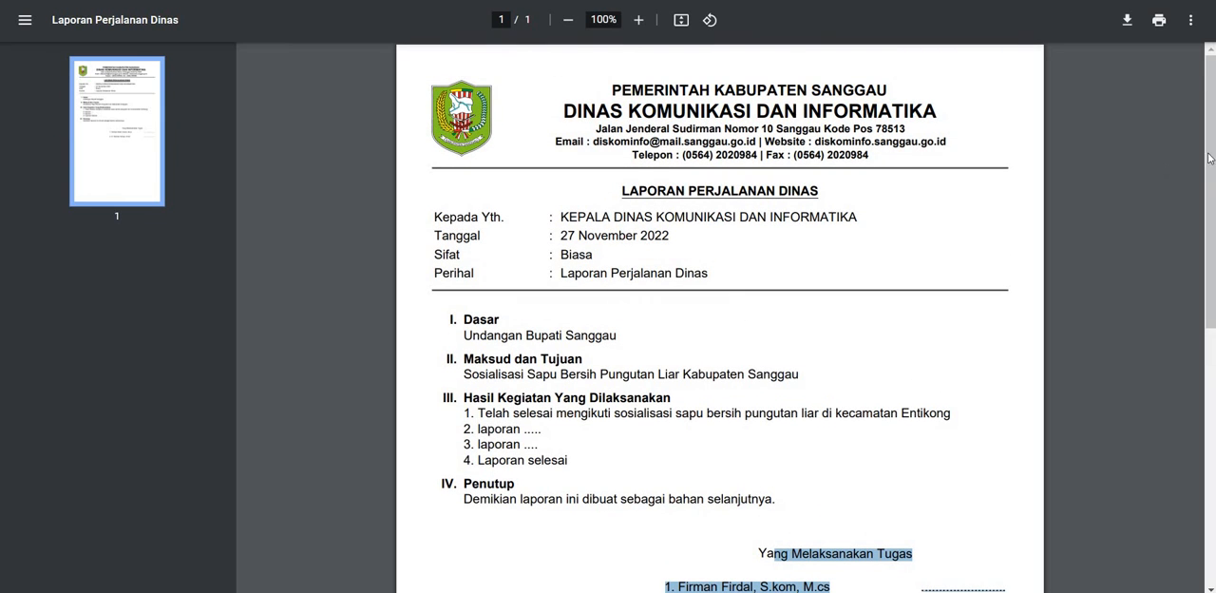
{"action": "scroll", "coordinate": [720, 380], "scroll_direction": "down", "scroll_amount": 5}
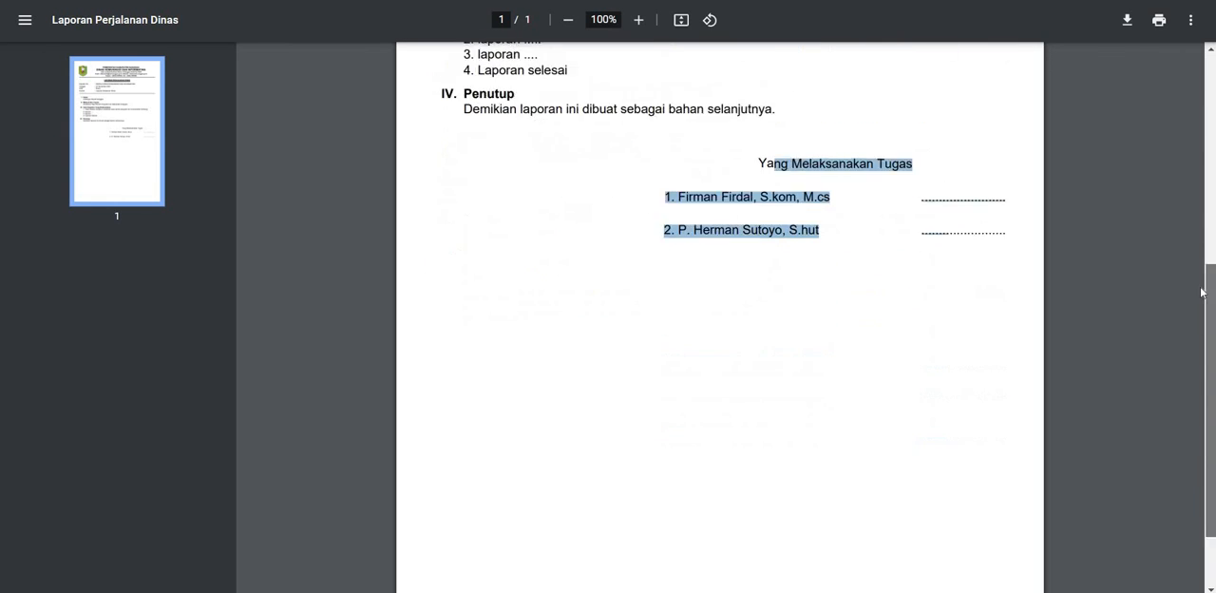
{"action": "scroll", "coordinate": [720, 380], "scroll_direction": "up", "scroll_amount": 4}
{"action": "scroll", "coordinate": [1199, 142], "scroll_direction": "up", "scroll_amount": 1}
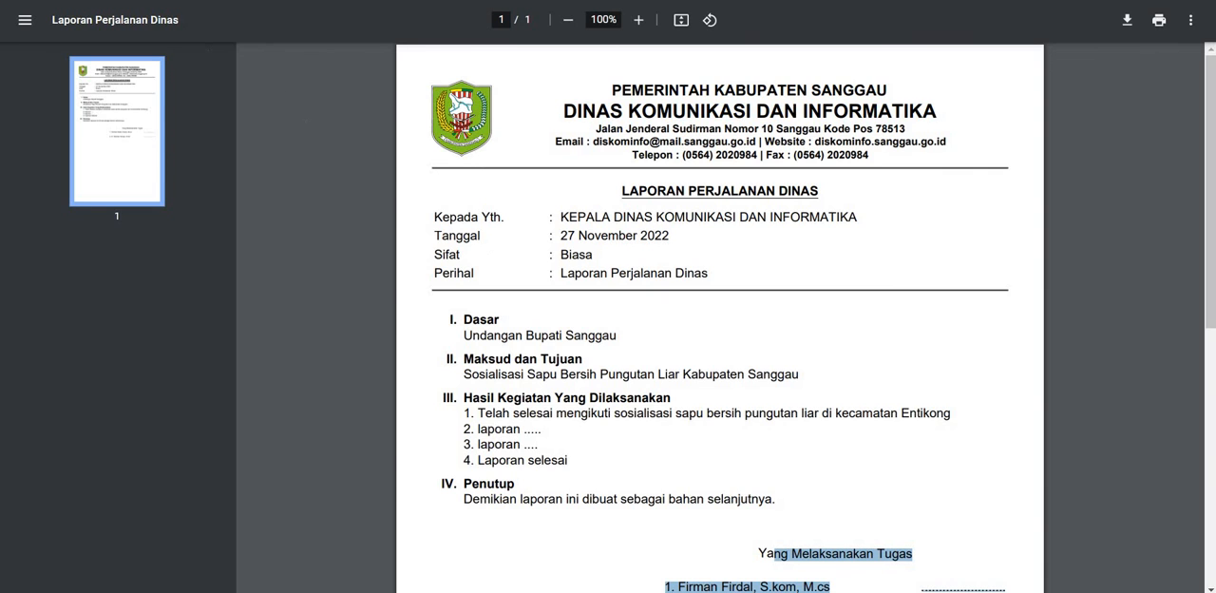
Step: Return to the Laporan Penugasan page and review the columns and the SPT-SPPD entry in the report list
{"action": "left_click", "coordinate": [495, 0]}
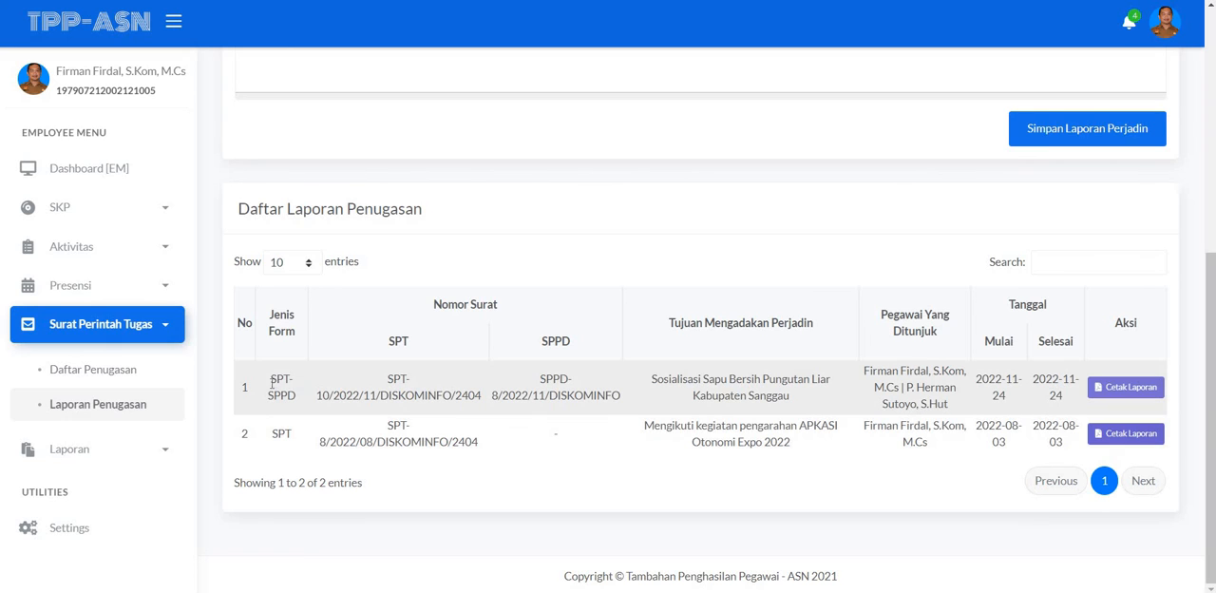
{"action": "left_click_drag", "start_coordinate": [273, 380], "coordinate": [415, 399]}
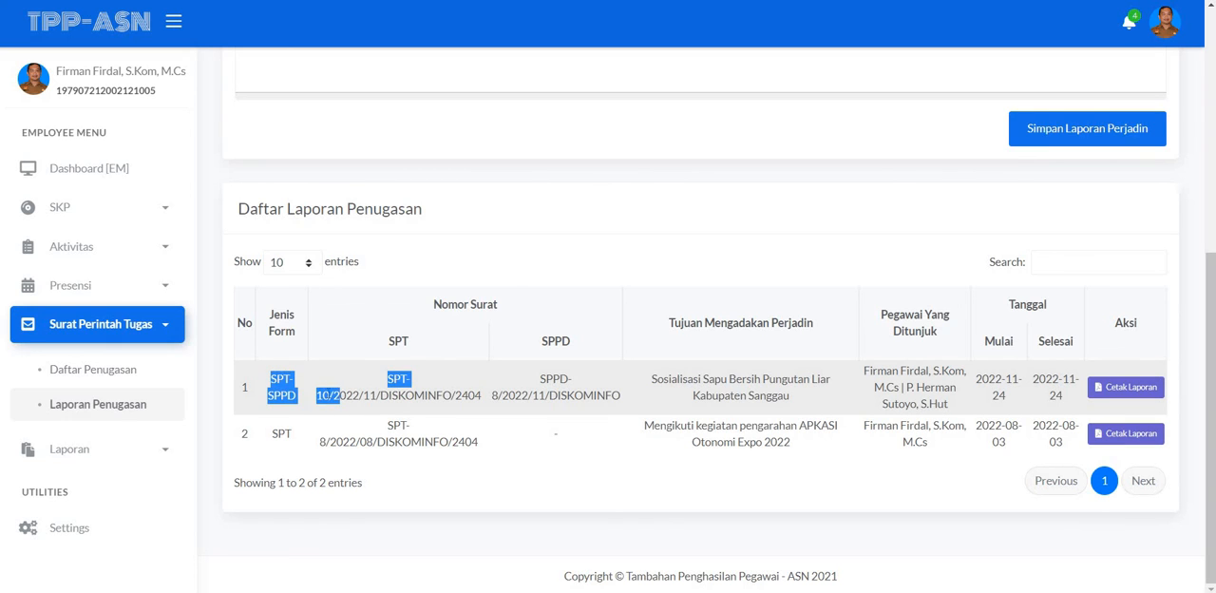
{"action": "left_click", "coordinate": [302, 397]}
{"action": "scroll", "coordinate": [653, 402], "scroll_direction": "up", "scroll_amount": 1}
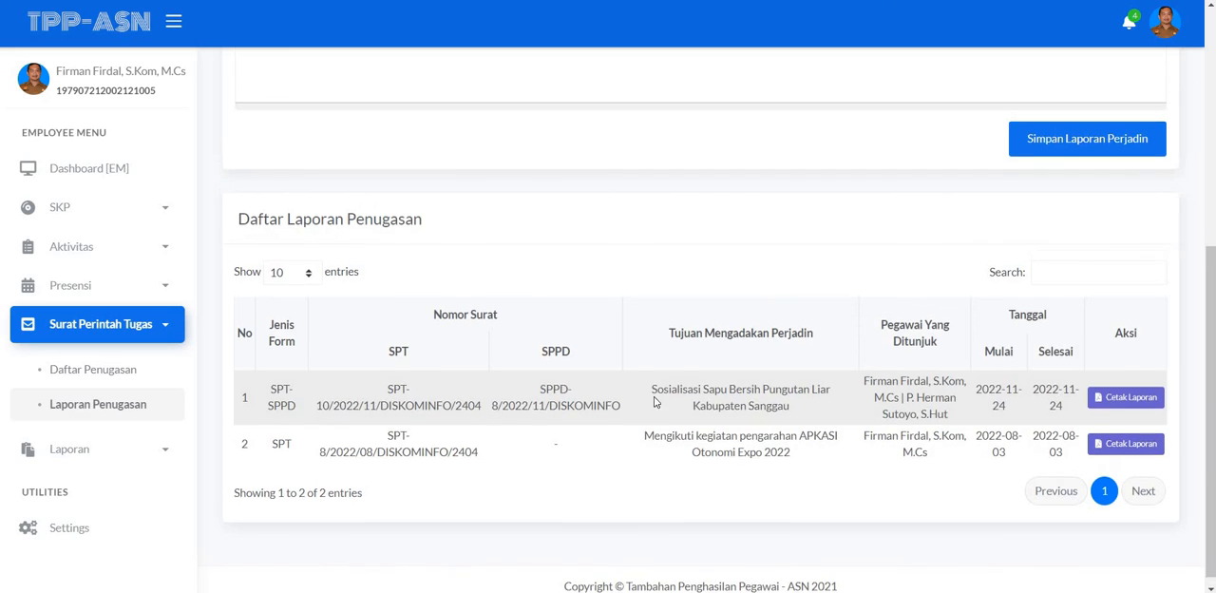
{"action": "scroll", "coordinate": [654, 402], "scroll_direction": "up", "scroll_amount": 1}
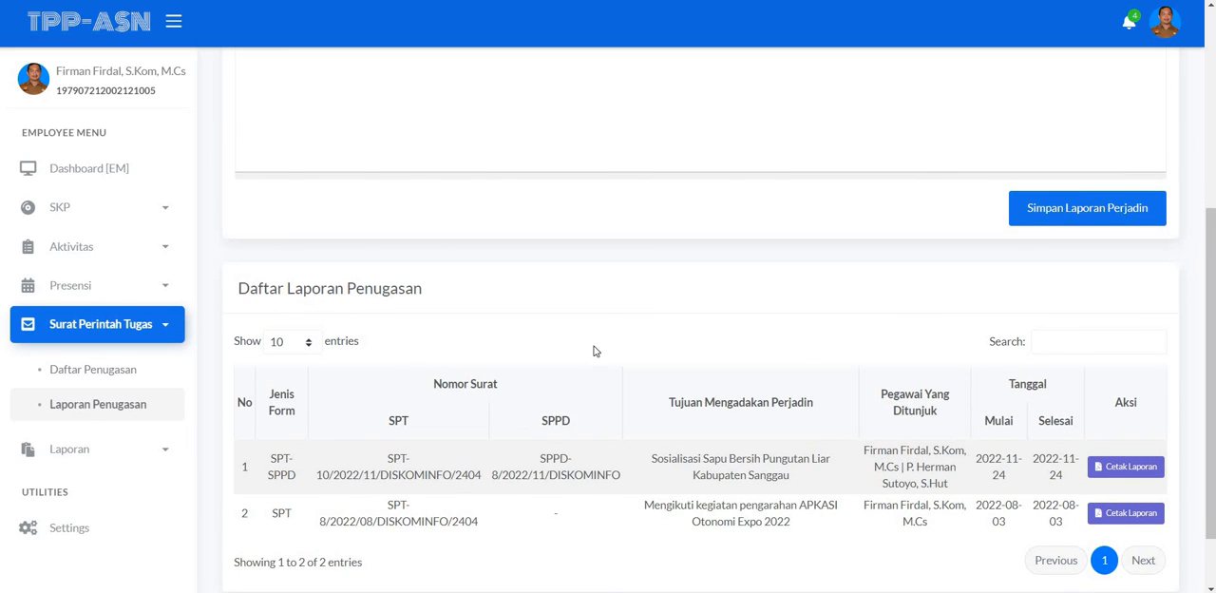
{"action": "scroll", "coordinate": [575, 351], "scroll_direction": "up", "scroll_amount": 2}
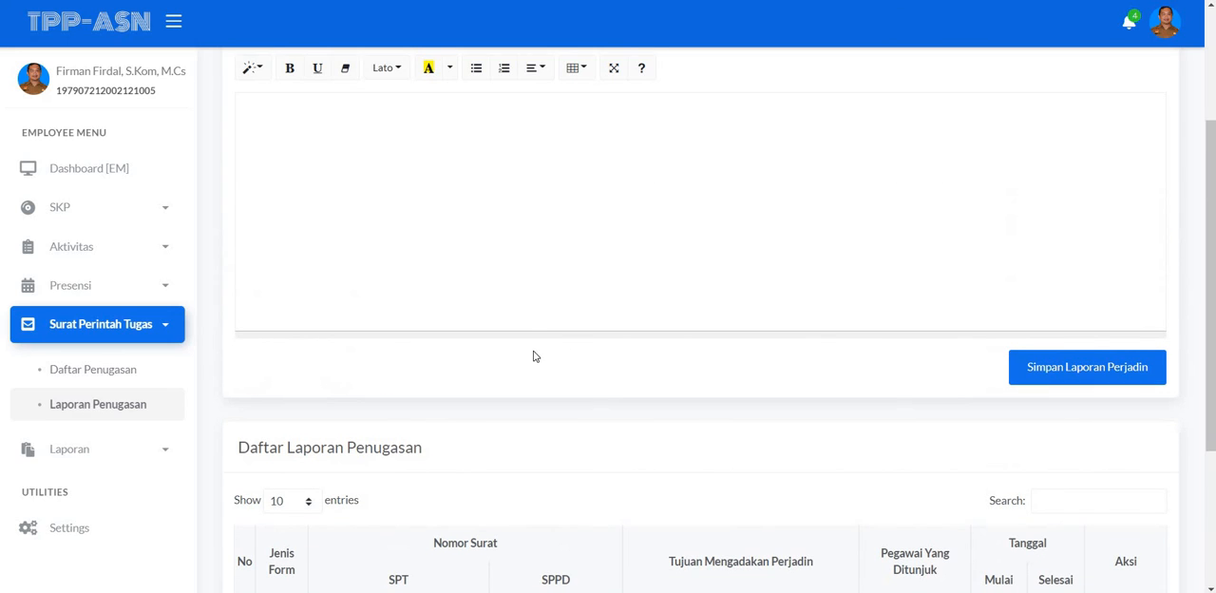
{"action": "scroll", "coordinate": [532, 339], "scroll_direction": "down", "scroll_amount": 2}
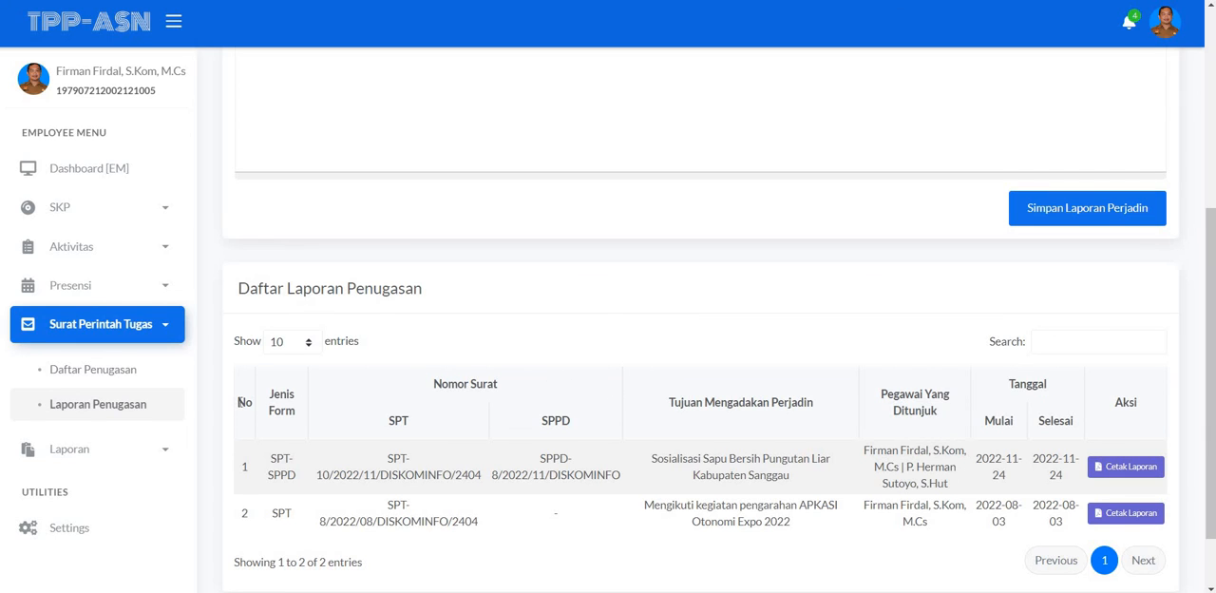
{"action": "left_click_drag", "start_coordinate": [237, 400], "coordinate": [297, 418]}
{"action": "left_click", "coordinate": [195, 378]}
{"action": "scroll", "coordinate": [738, 367], "scroll_direction": "down", "scroll_amount": 1}
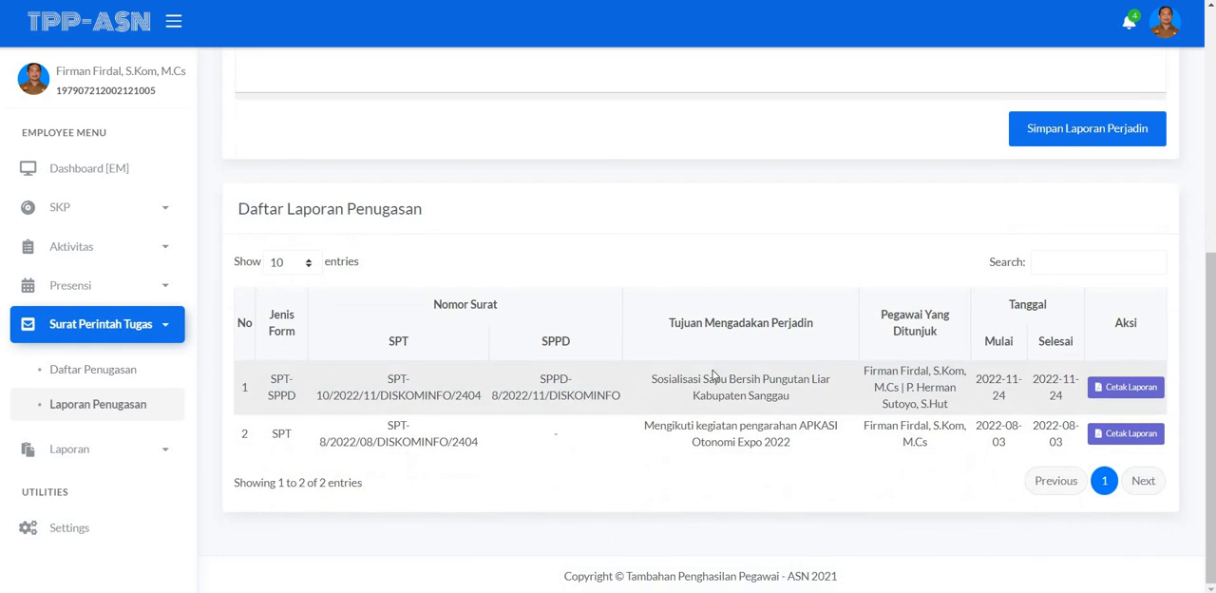
{"action": "scroll", "coordinate": [712, 377], "scroll_direction": "up", "scroll_amount": 2}
{"action": "scroll", "coordinate": [688, 389], "scroll_direction": "up", "scroll_amount": 3}
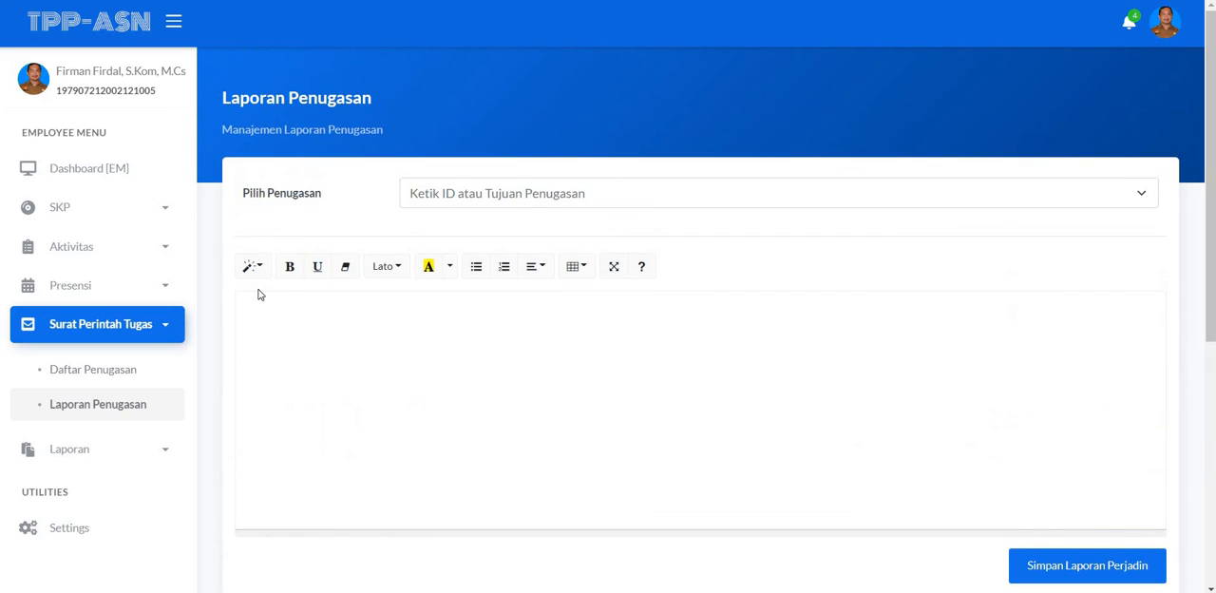
Step: Open Daftar Penugasan and check the status and assigned employees of the SPT-SPPD assignment with ID 14
{"action": "left_click", "coordinate": [133, 372]}
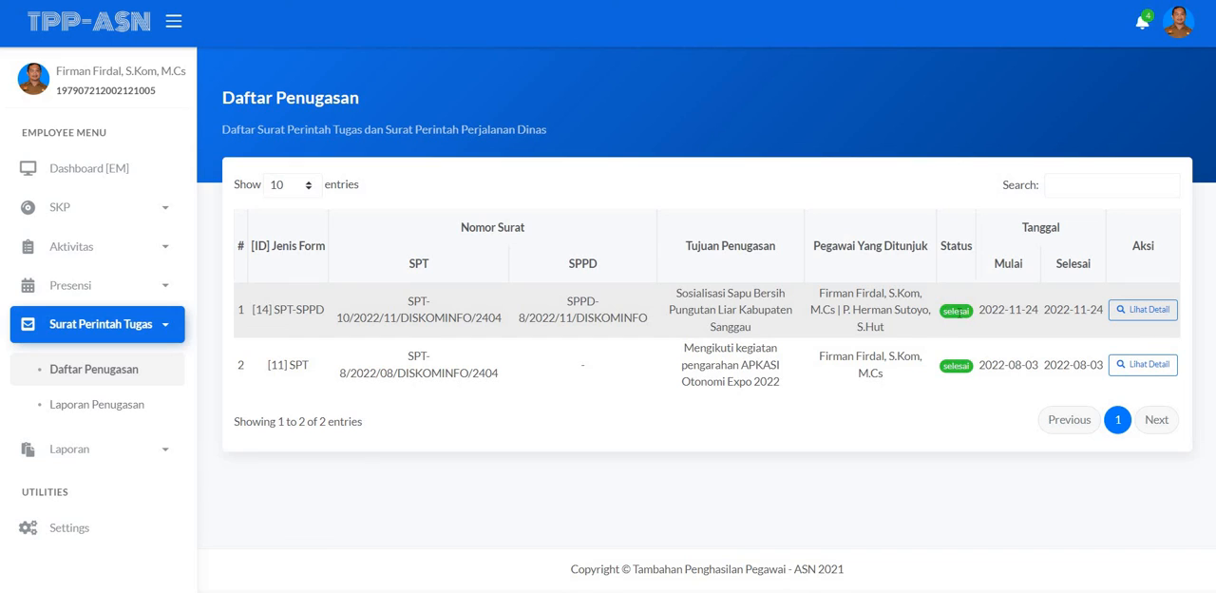
{"action": "left_click_drag", "start_coordinate": [970, 316], "coordinate": [972, 316]}
{"action": "left_click", "coordinate": [954, 313]}
{"action": "mouse_move", "coordinate": [827, 293]}
{"action": "left_mouse_down"}
{"action": "mouse_move", "coordinate": [891, 332]}
{"action": "mouse_move", "coordinate": [840, 310]}
{"action": "left_mouse_up"}
{"action": "left_click", "coordinate": [841, 310]}
{"action": "left_click", "coordinate": [889, 333]}
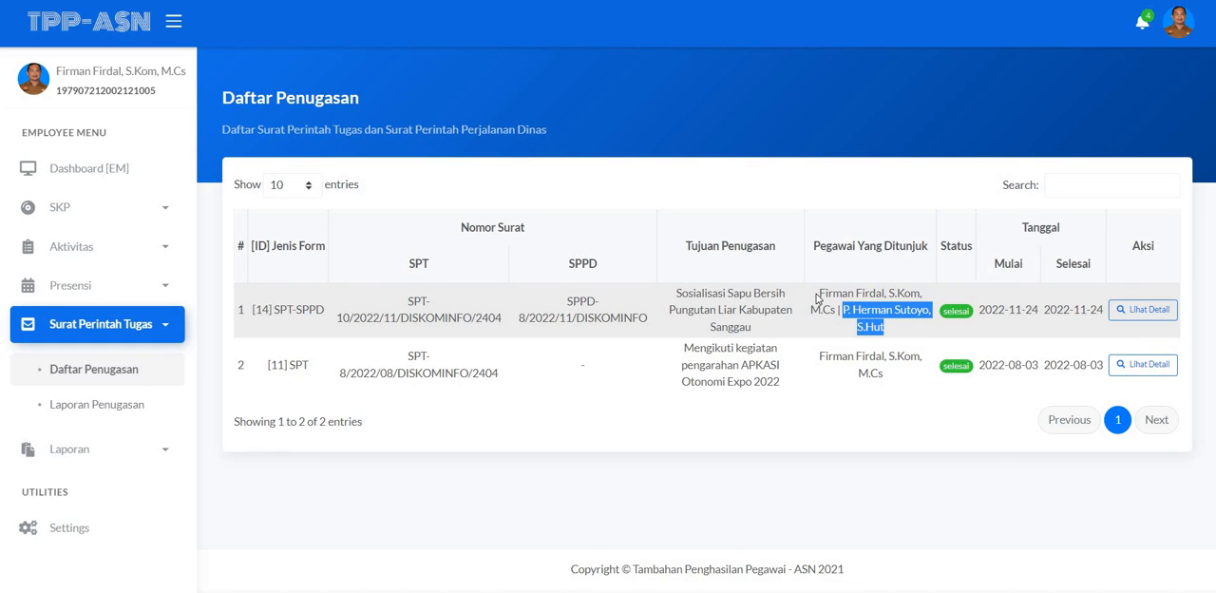
{"action": "left_click", "coordinate": [821, 294]}
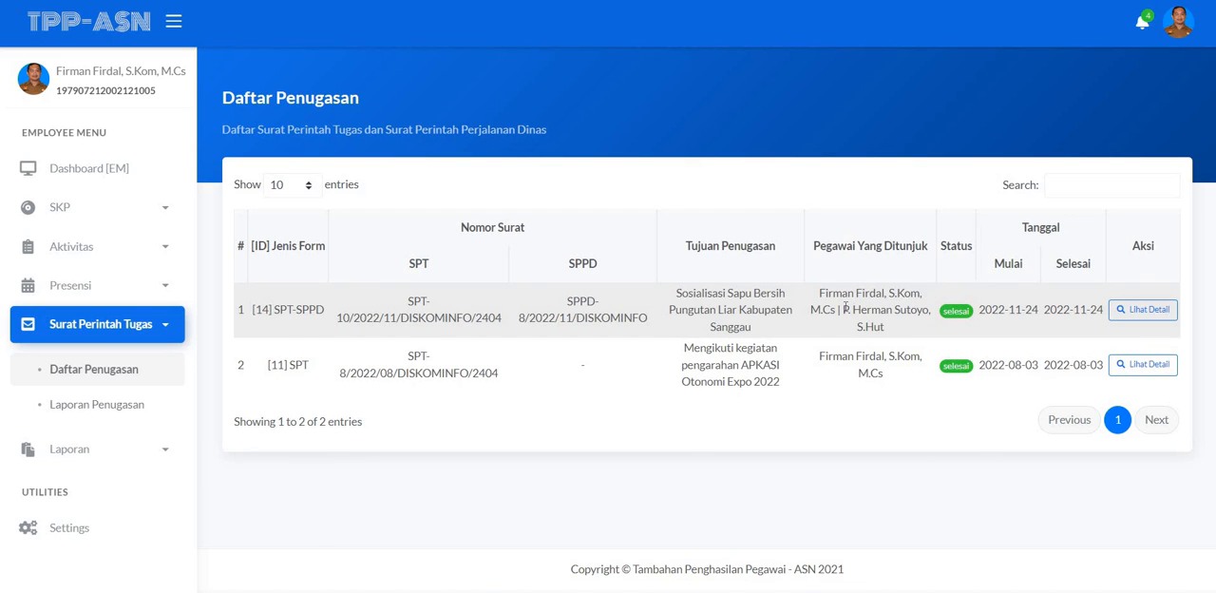
{"action": "left_click_drag", "start_coordinate": [880, 333], "coordinate": [819, 297]}
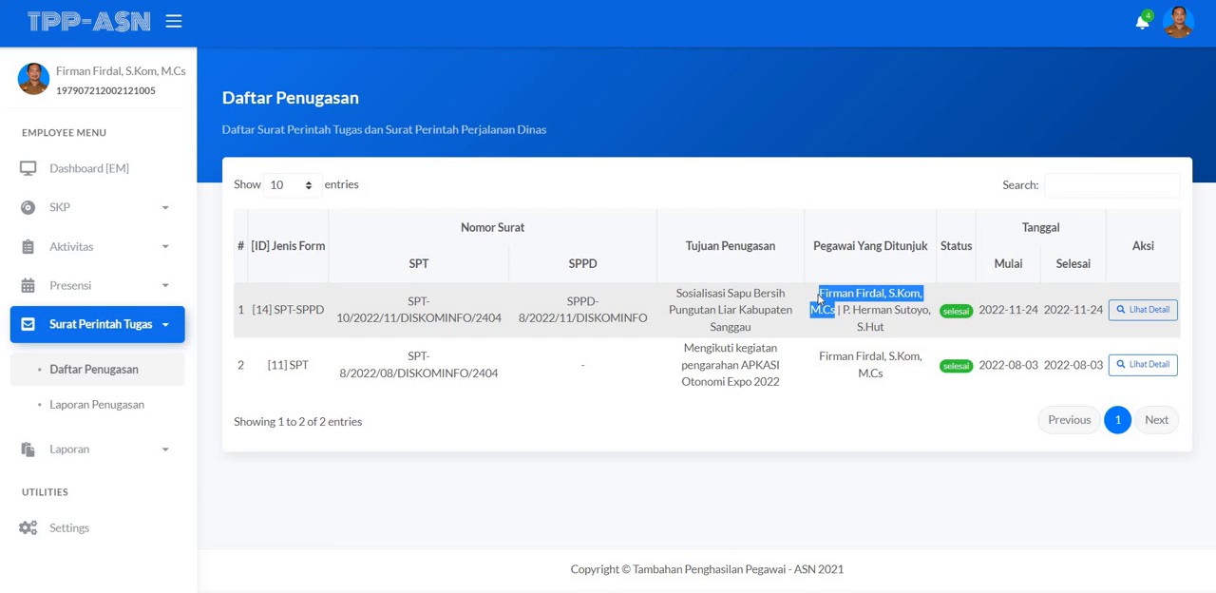
{"action": "left_click", "coordinate": [819, 297]}
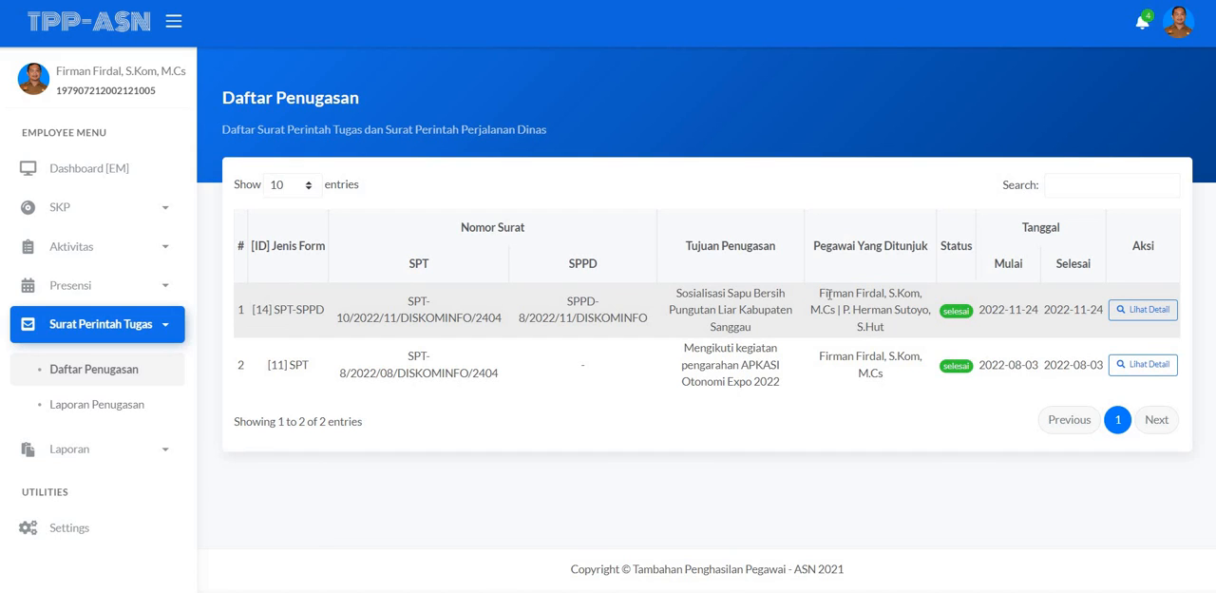